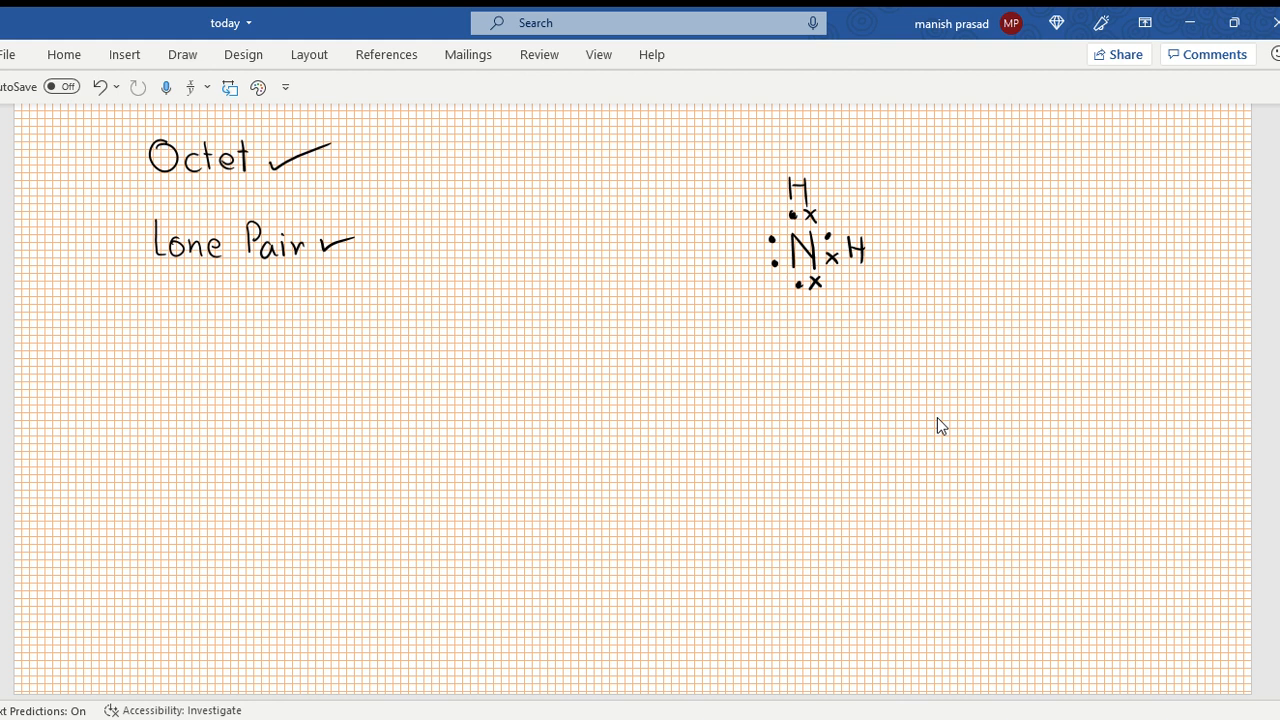
In red ink, bracket nitrogen's lone pair, write H+ and draw an arrow from the lone pair to H+.
click(258, 87)
click(413, 130)
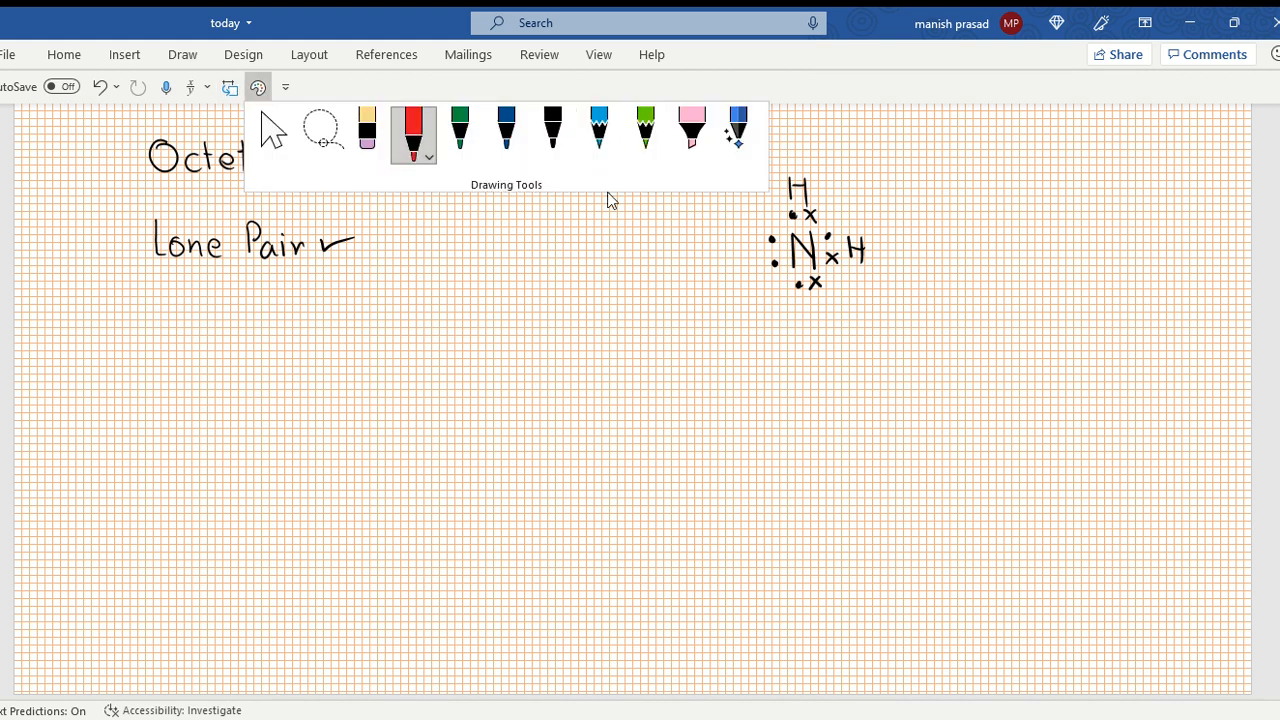
drag(770, 226, 778, 268)
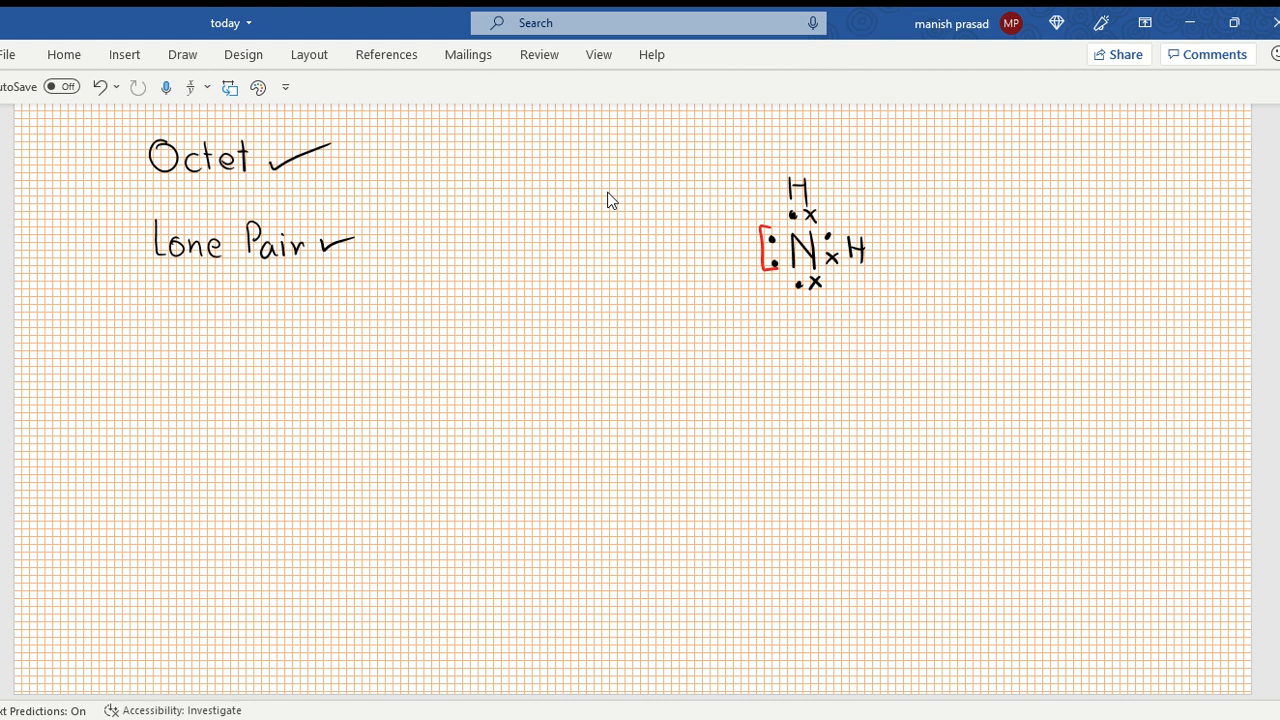
mouse_move(653, 229)
mouse_down()
mouse_move(654, 267)
mouse_move(668, 249)
mouse_move(668, 267)
mouse_move(691, 226)
mouse_up()
mouse_move(758, 251)
mouse_down()
mouse_move(710, 252)
mouse_move(724, 262)
mouse_up()
In black ink, draw a second NH3 dot-cross structure with N, three H's and bonding electrons.
click(258, 87)
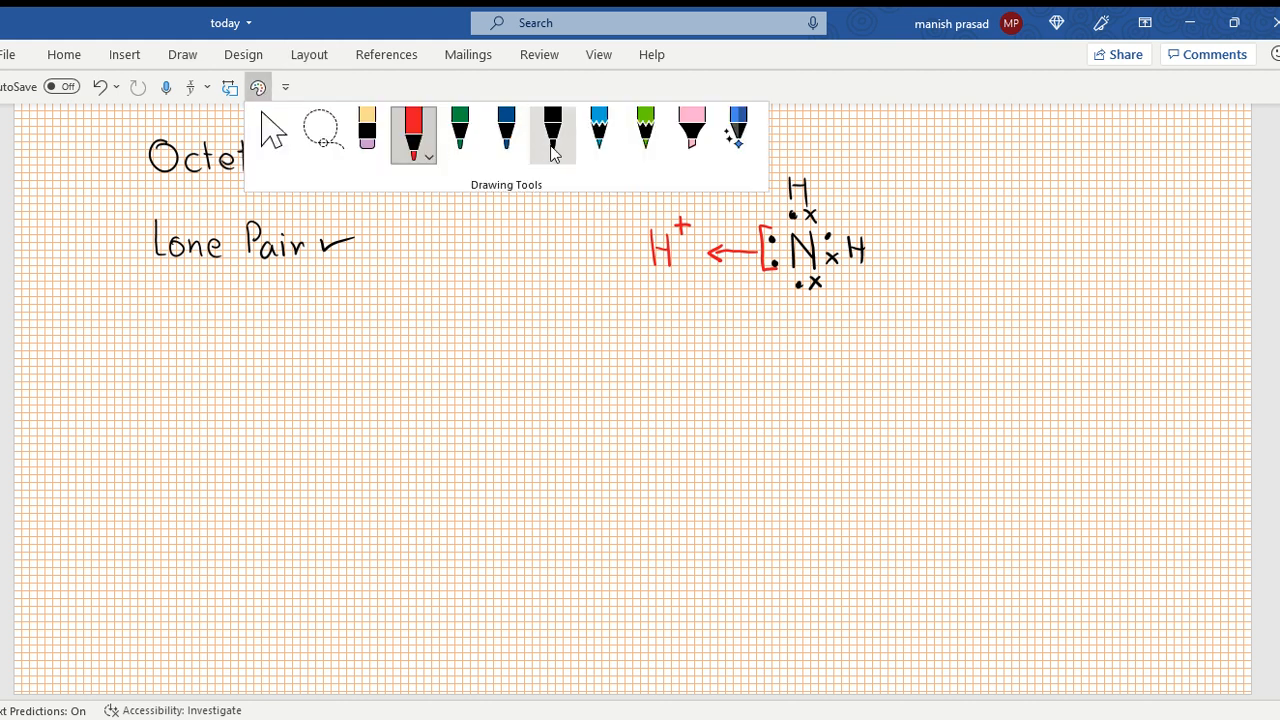
click(554, 130)
mouse_move(1061, 232)
mouse_down()
mouse_move(1061, 255)
mouse_move(1080, 252)
mouse_up()
click(1064, 215)
mouse_move(1073, 208)
mouse_down()
mouse_move(1084, 220)
mouse_move(1061, 200)
mouse_up()
drag(1061, 192, 1076, 192)
mouse_move(1076, 183)
mouse_down()
mouse_move(1100, 254)
mouse_move(1126, 240)
mouse_move(1126, 254)
mouse_move(1077, 273)
mouse_up()
click(1066, 268)
mouse_move(1073, 283)
mouse_down()
mouse_move(1073, 300)
mouse_move(1088, 288)
mouse_move(1088, 300)
mouse_up()
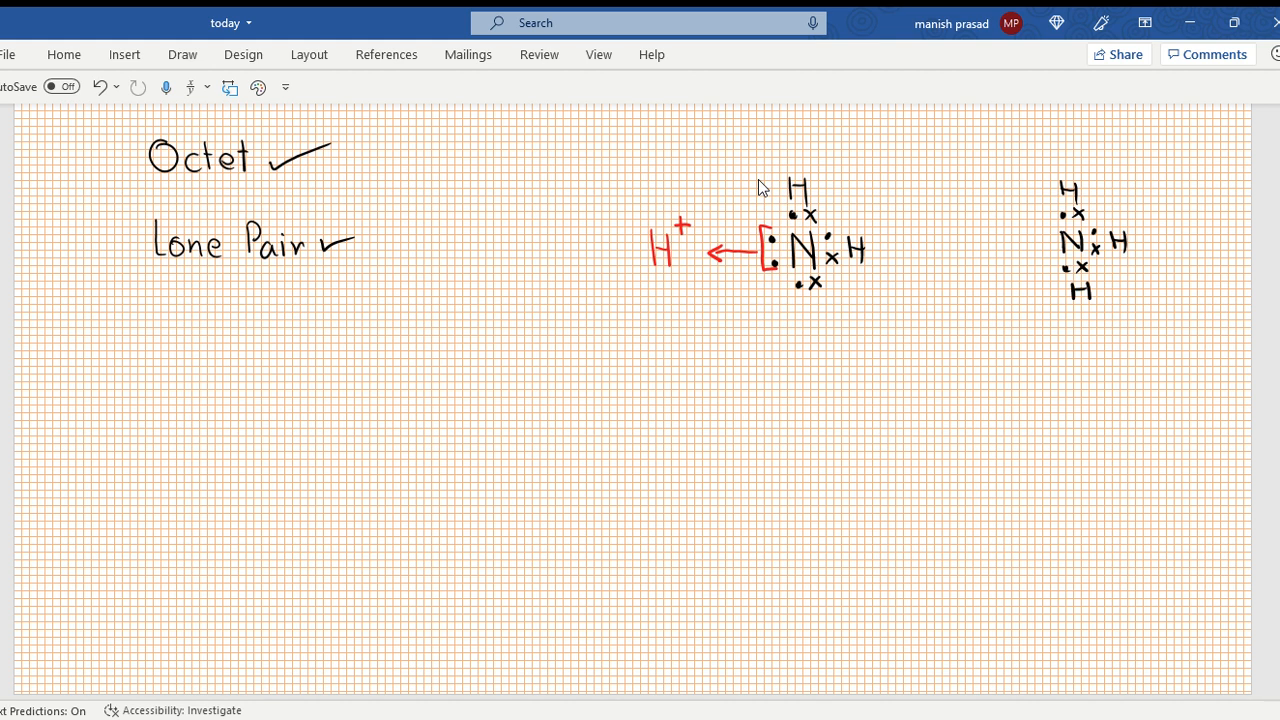
In red ink, add the lone pair and fourth H, then bracket the ammonium ion with a + charge.
click(258, 87)
click(419, 137)
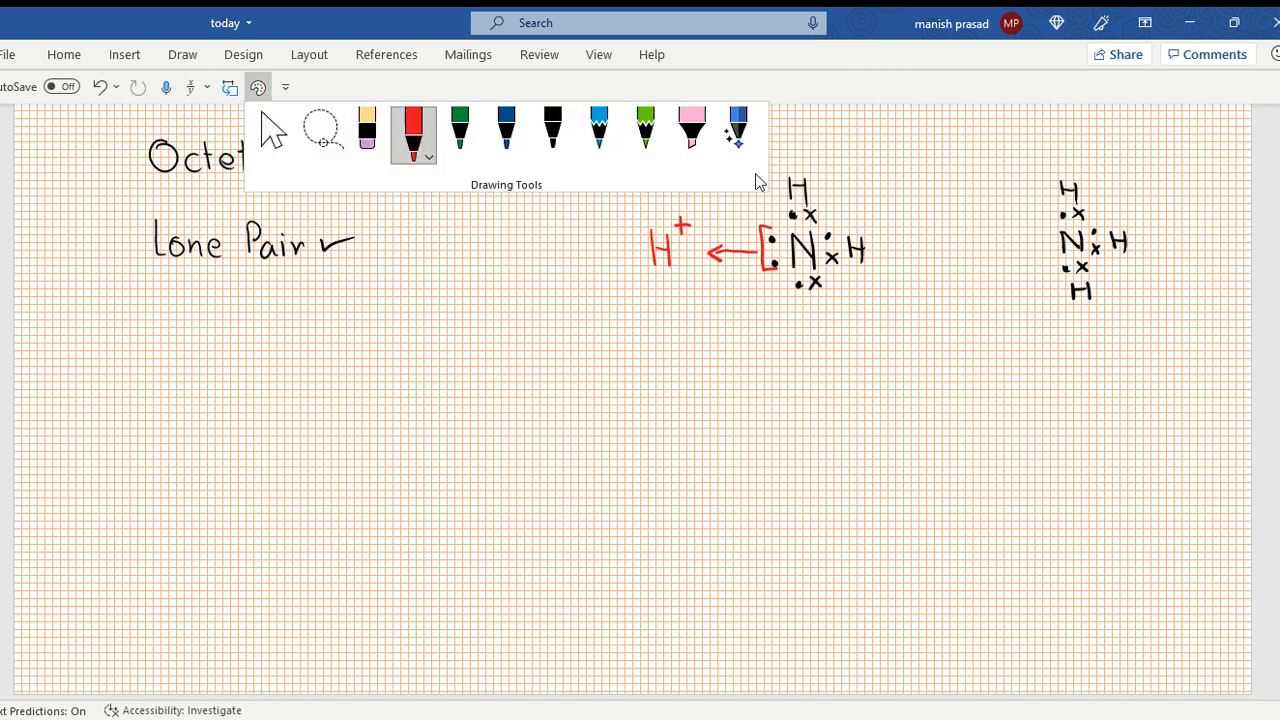
click(1042, 239)
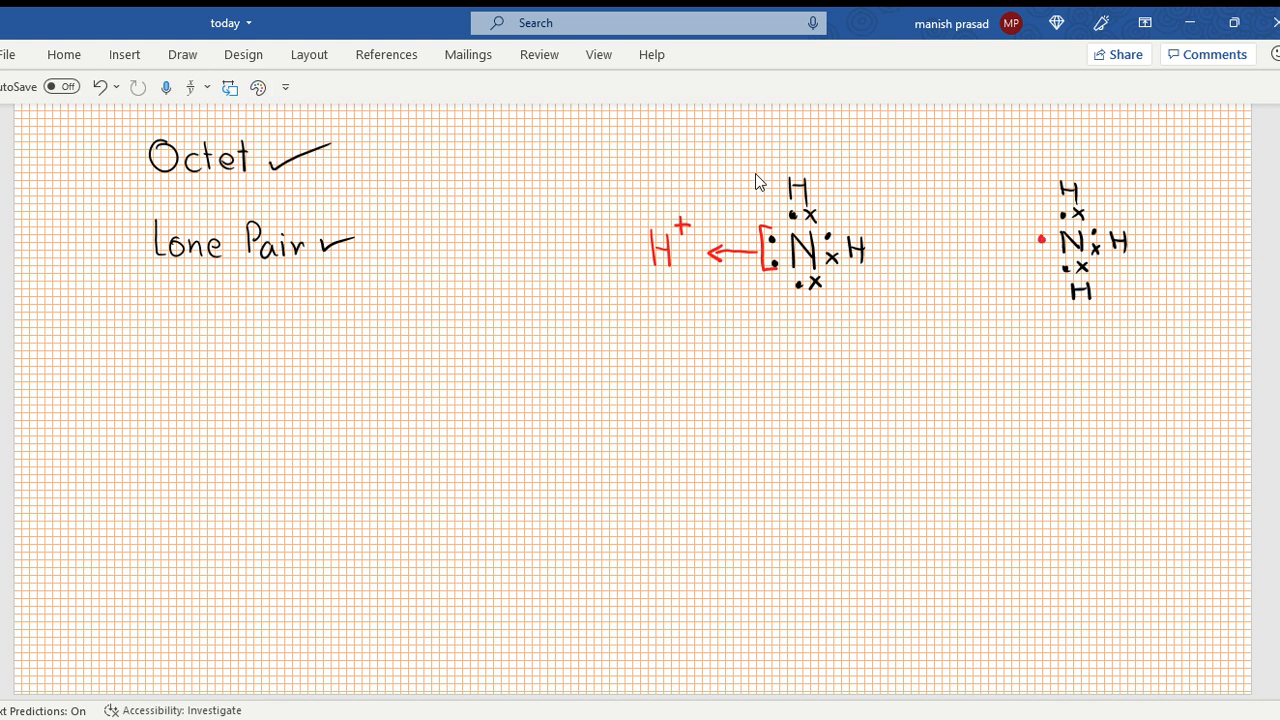
click(1043, 253)
mouse_move(1002, 232)
mouse_down()
mouse_move(1002, 258)
mouse_move(1019, 247)
mouse_up()
mouse_move(990, 166)
mouse_down()
mouse_move(972, 167)
mouse_move(980, 262)
mouse_move(1010, 305)
mouse_up()
mouse_move(1120, 168)
mouse_down()
mouse_move(1148, 170)
mouse_move(1160, 300)
mouse_move(1144, 305)
mouse_up()
mouse_move(1180, 162)
mouse_down()
mouse_move(1180, 185)
mouse_move(1194, 174)
mouse_up()
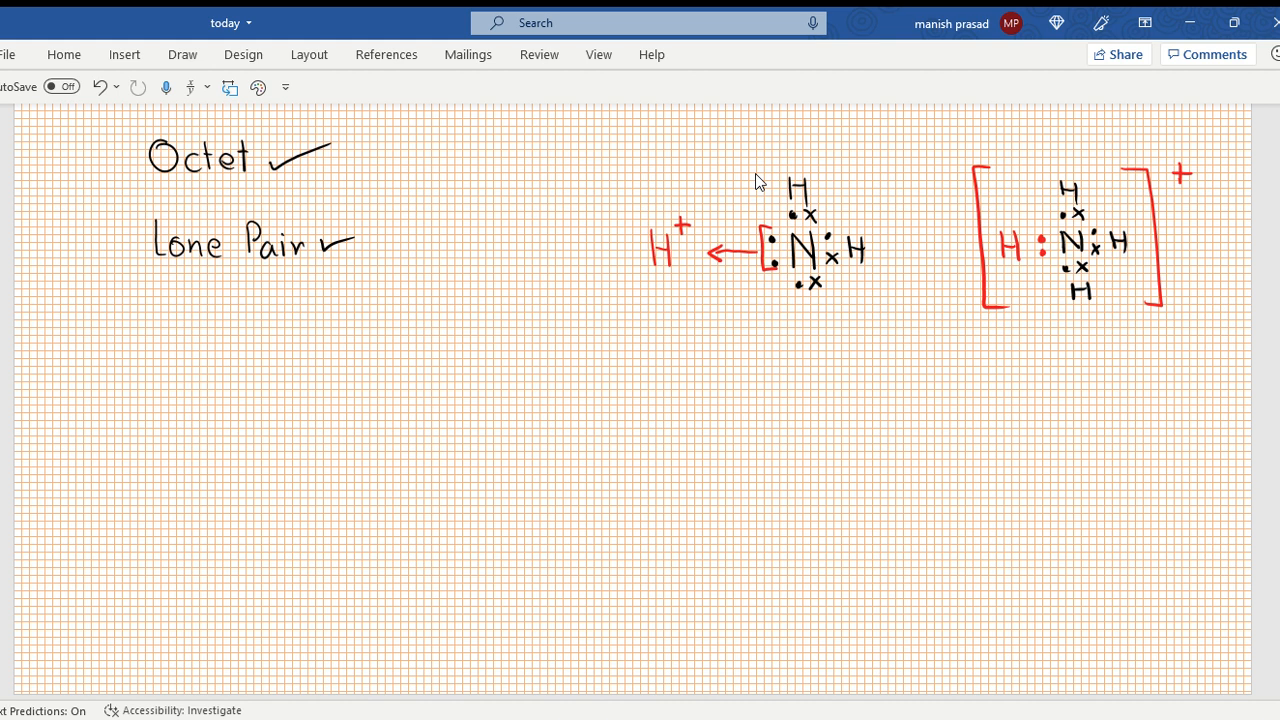
Double-tick the Octet and Lone Pair notes in red.
drag(92, 152, 150, 136)
drag(98, 240, 138, 230)
In blue ink, draw the H2O dot-cross structure with two lone pairs above and below oxygen.
click(258, 87)
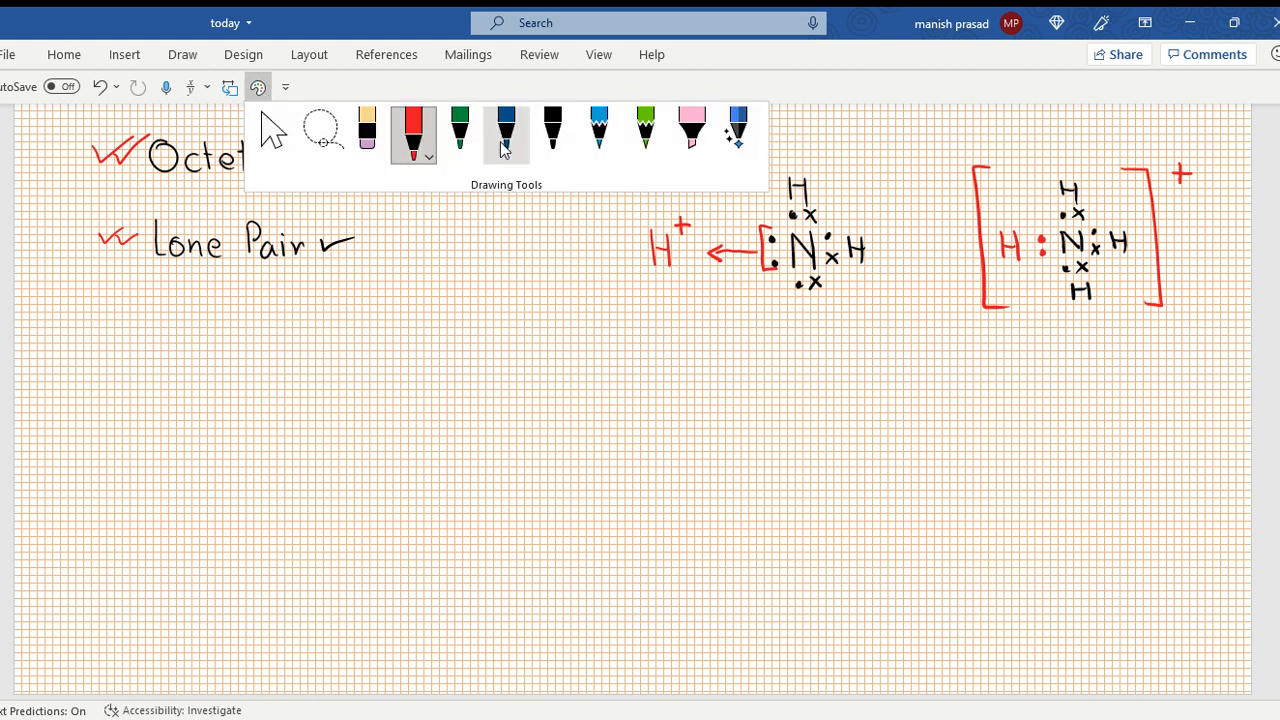
click(506, 132)
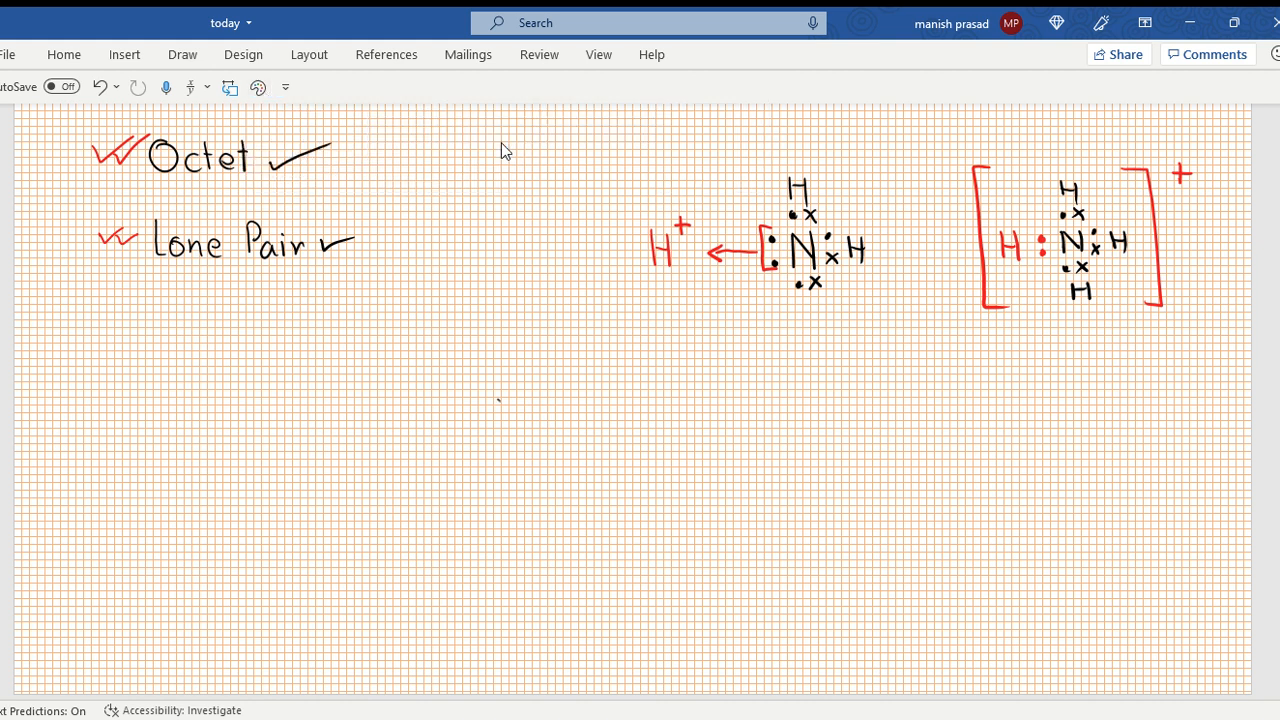
mouse_move(484, 410)
mouse_down()
mouse_move(500, 400)
mouse_move(441, 418)
mouse_move(458, 428)
mouse_move(475, 412)
mouse_up()
mouse_move(475, 401)
mouse_down()
mouse_move(465, 412)
mouse_move(538, 412)
mouse_move(524, 418)
mouse_up()
click(468, 426)
click(534, 429)
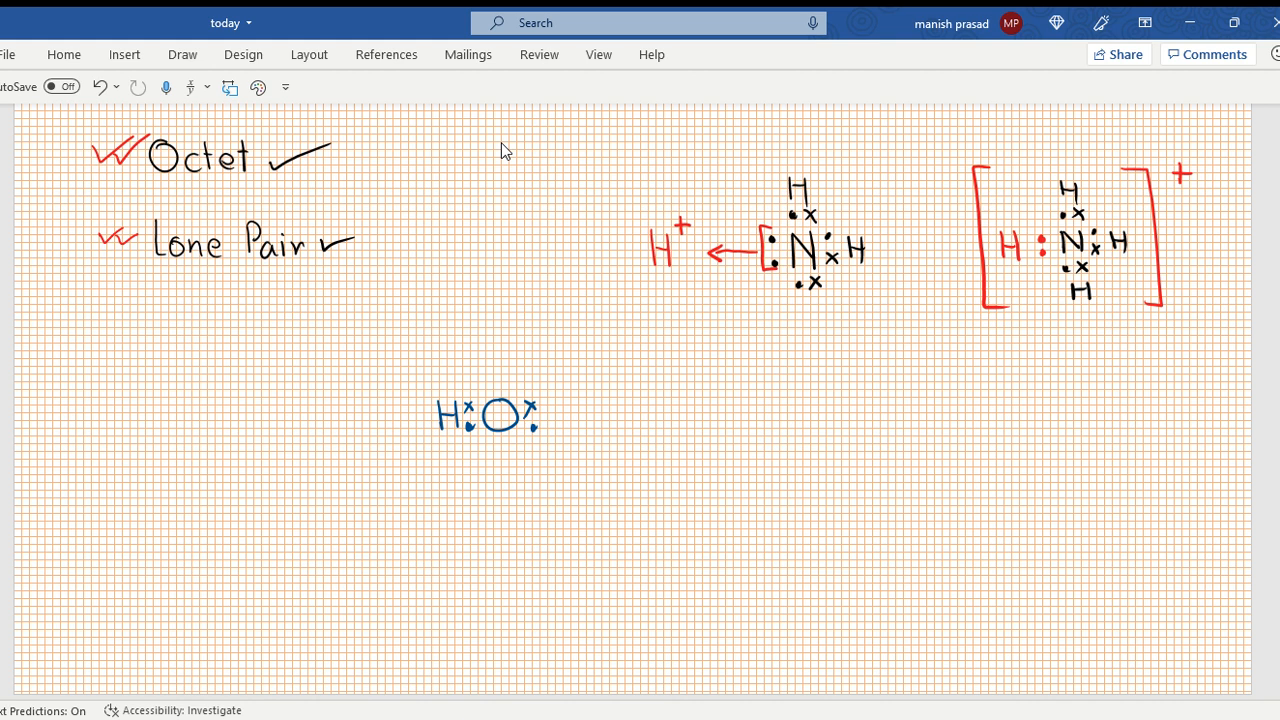
drag(484, 378, 550, 418)
drag(550, 412, 562, 424)
drag(501, 377, 513, 391)
drag(513, 377, 501, 391)
drag(489, 446, 501, 458)
mouse_move(501, 446)
mouse_down()
mouse_move(489, 458)
mouse_move(519, 458)
mouse_move(505, 458)
mouse_up()
In green ink, bracket both oxygen lone pairs, write H+ below and draw an arrow from the lower lone pair to it.
click(258, 87)
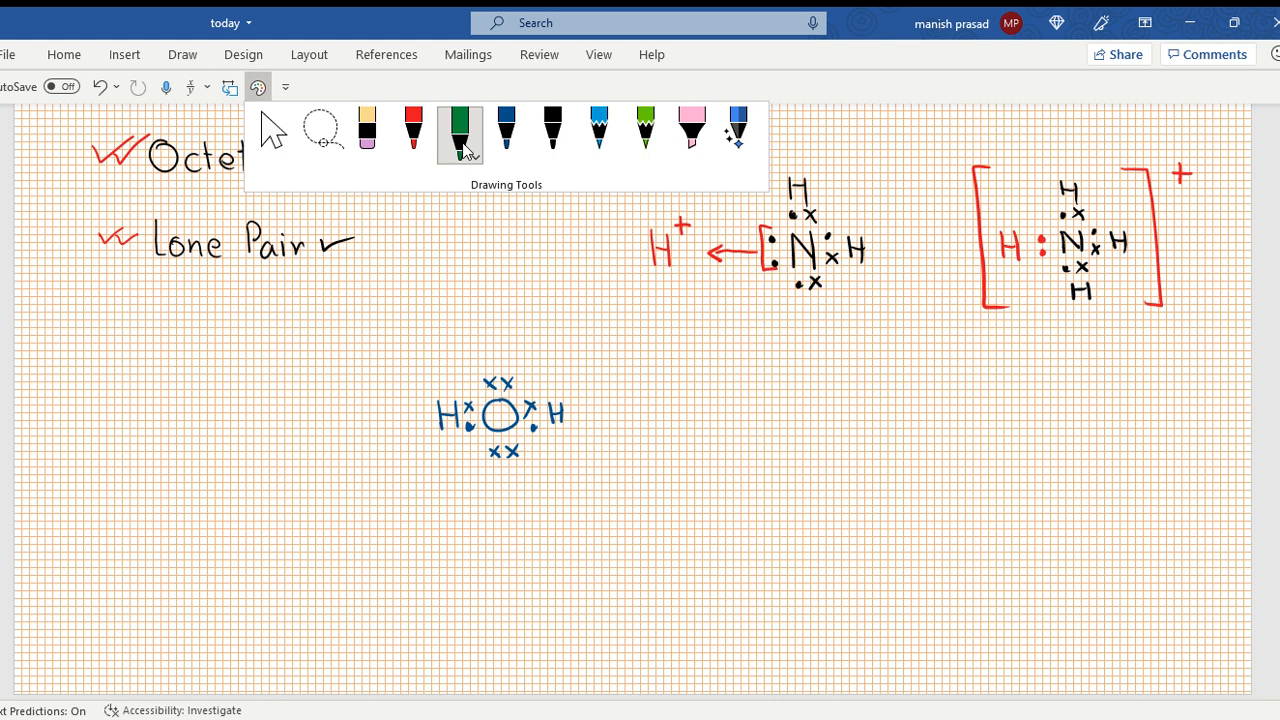
click(460, 133)
drag(482, 449, 528, 453)
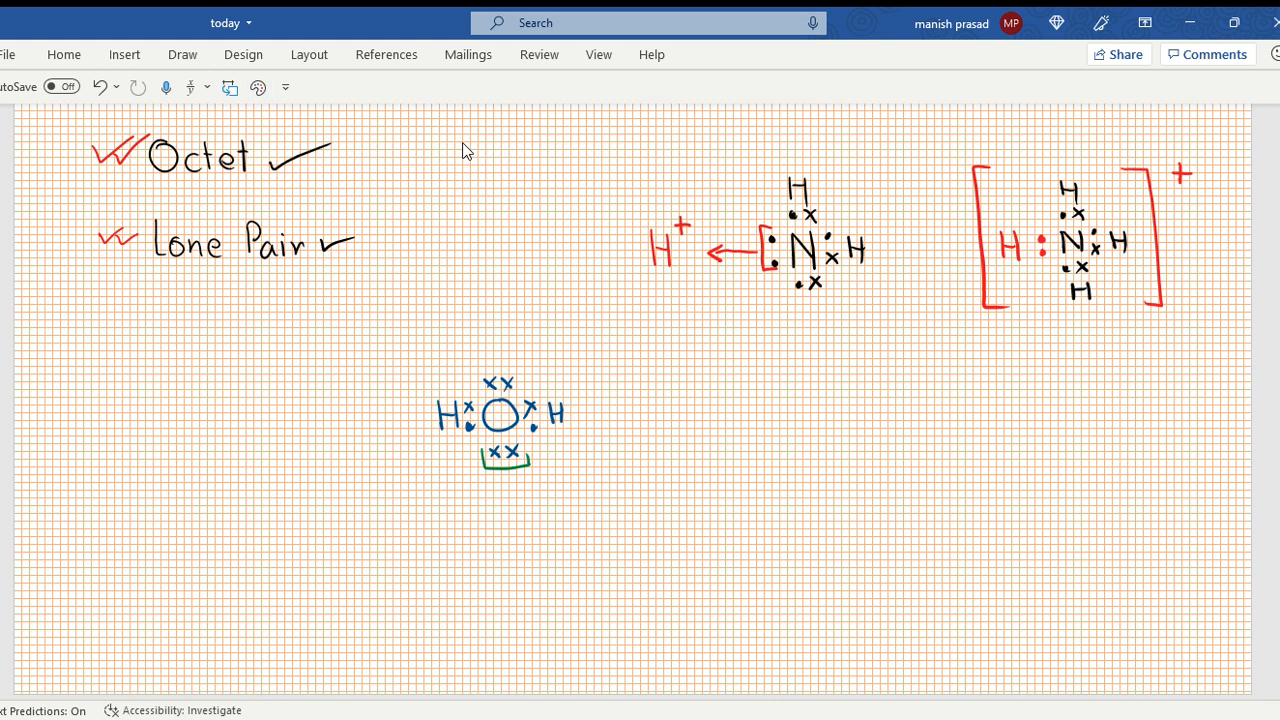
drag(479, 382, 514, 372)
drag(495, 541, 496, 569)
mouse_move(497, 556)
mouse_down()
mouse_move(511, 566)
mouse_move(534, 541)
mouse_up()
drag(503, 472, 505, 516)
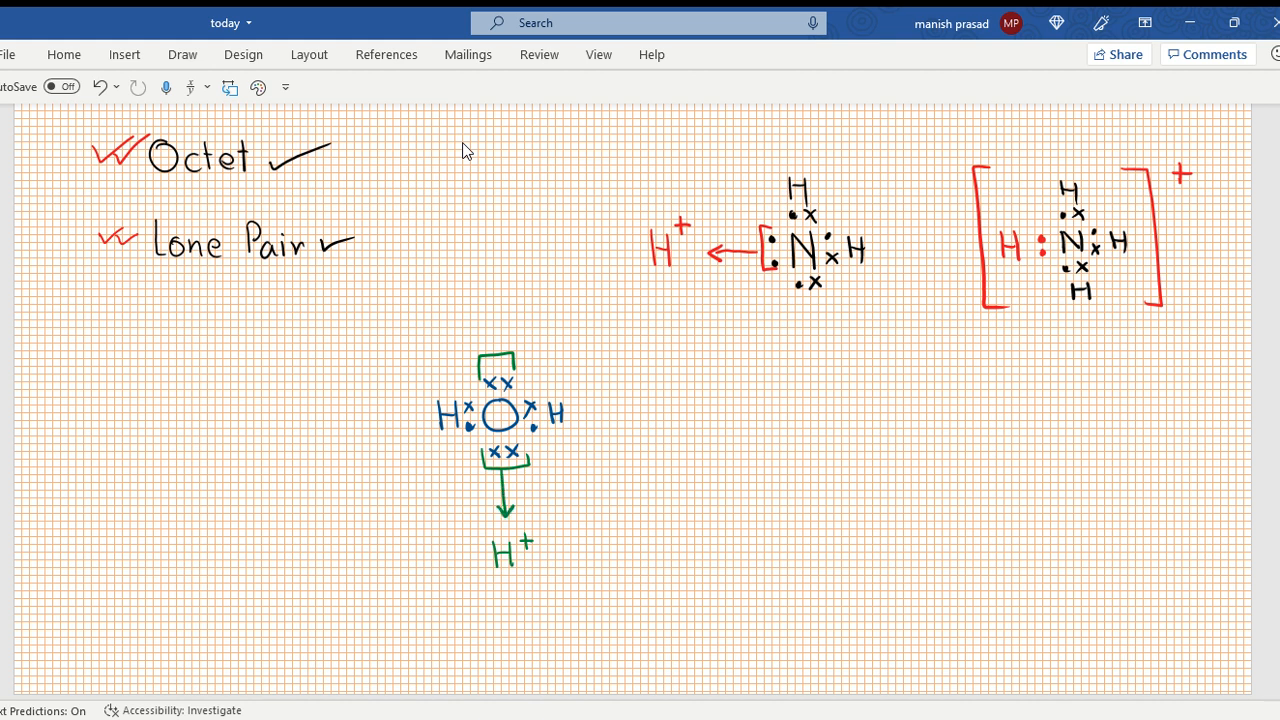
In dark blue ink, draw a second H2O dot-cross structure with bonding electrons and crosses above O.
click(258, 87)
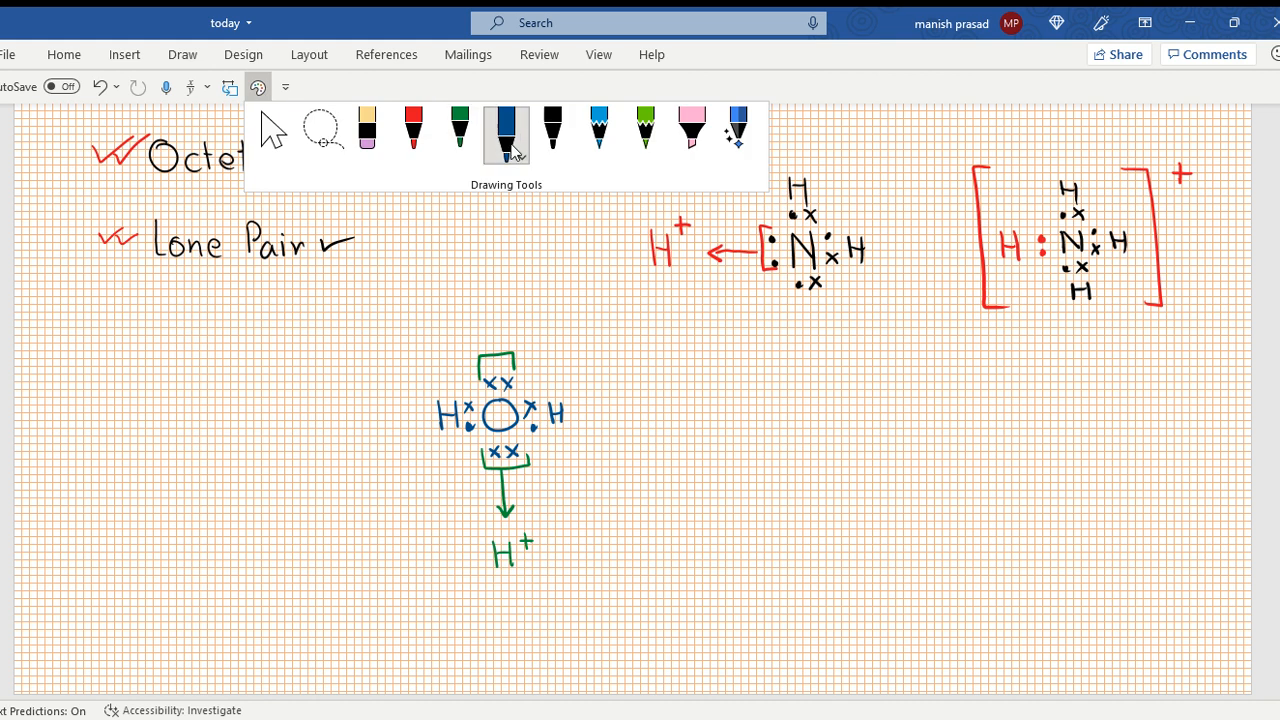
click(507, 133)
mouse_move(769, 400)
mouse_down()
mouse_move(770, 424)
mouse_move(784, 412)
mouse_up()
mouse_move(785, 400)
mouse_down()
mouse_move(786, 424)
mouse_move(806, 406)
mouse_move(881, 420)
mouse_up()
click(802, 412)
click(802, 420)
click(858, 418)
mouse_move(878, 410)
mouse_down()
mouse_move(894, 409)
mouse_move(894, 422)
mouse_up()
drag(813, 378, 840, 388)
drag(840, 376, 828, 388)
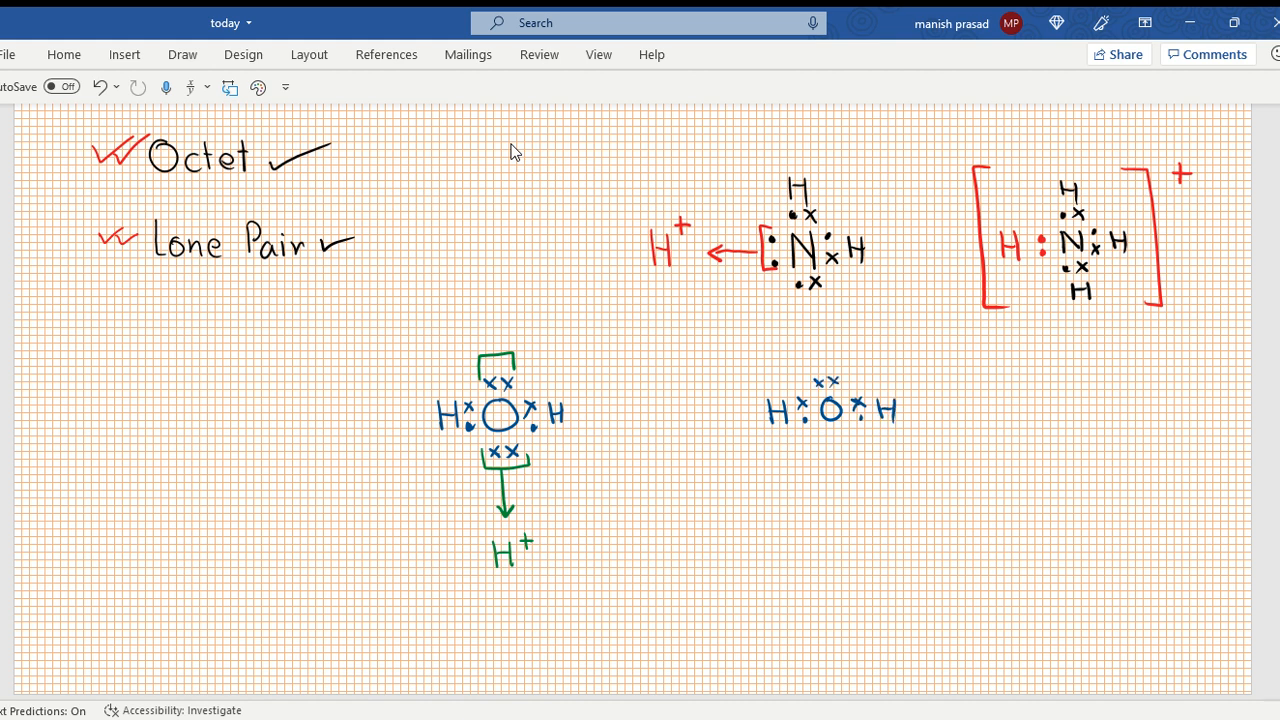
In green ink, add the third H below O and bracket the H3O structure with a + charge.
click(258, 87)
click(460, 135)
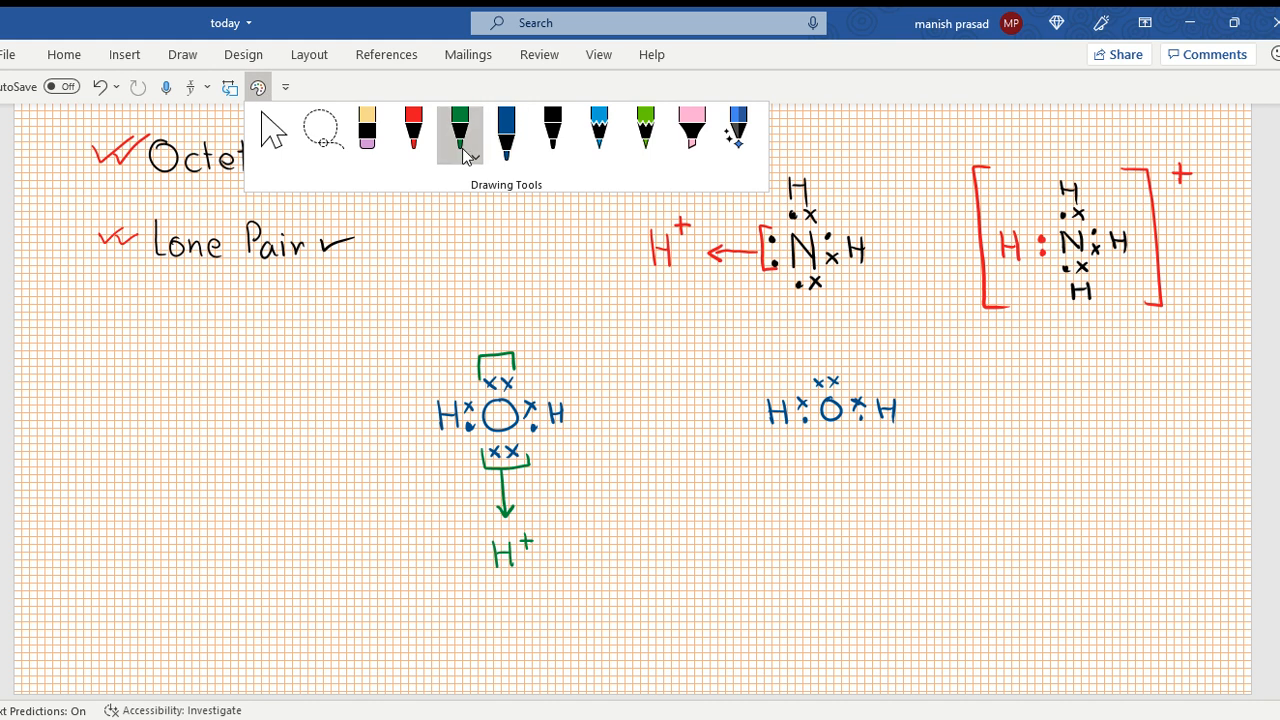
drag(822, 433, 834, 443)
mouse_move(834, 433)
mouse_down()
mouse_move(825, 484)
mouse_move(844, 469)
mouse_up()
drag(845, 458, 845, 482)
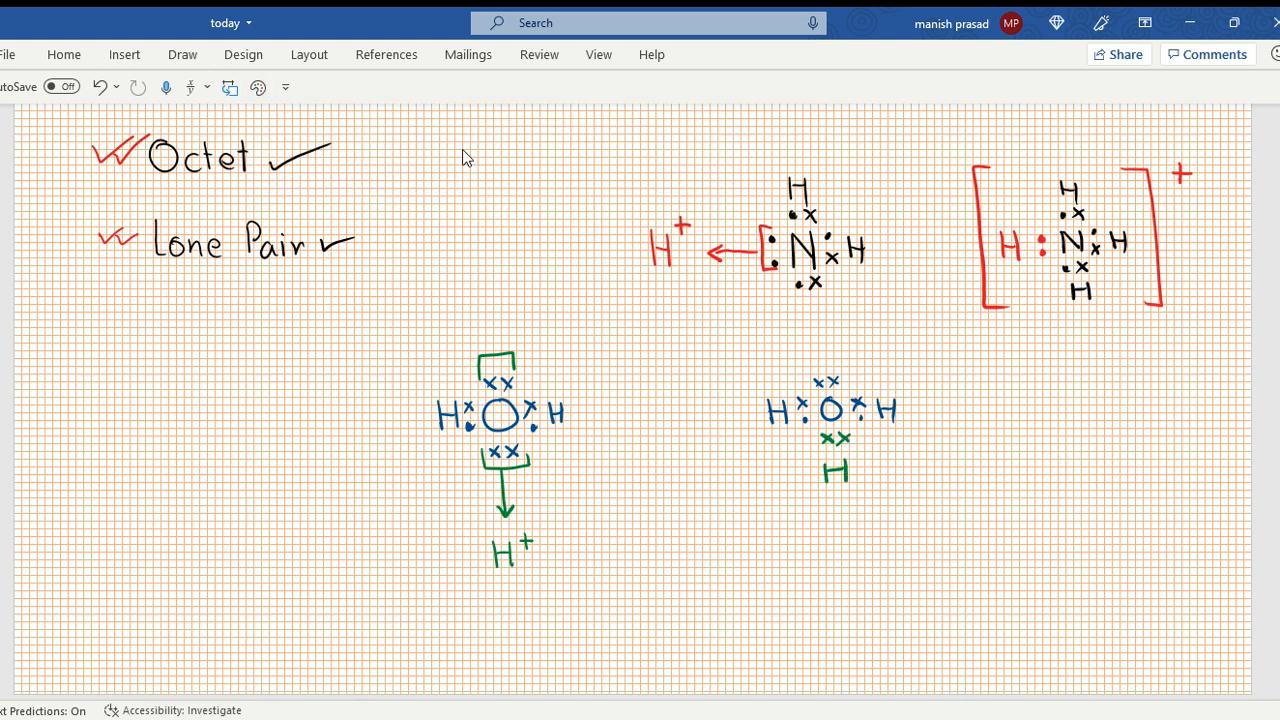
mouse_move(760, 364)
mouse_down()
mouse_move(742, 366)
mouse_move(755, 488)
mouse_move(788, 490)
mouse_up()
mouse_move(884, 364)
mouse_down()
mouse_move(916, 366)
mouse_move(928, 476)
mouse_move(908, 476)
mouse_up()
mouse_move(932, 358)
mouse_down()
mouse_move(934, 378)
mouse_move(948, 365)
mouse_up()
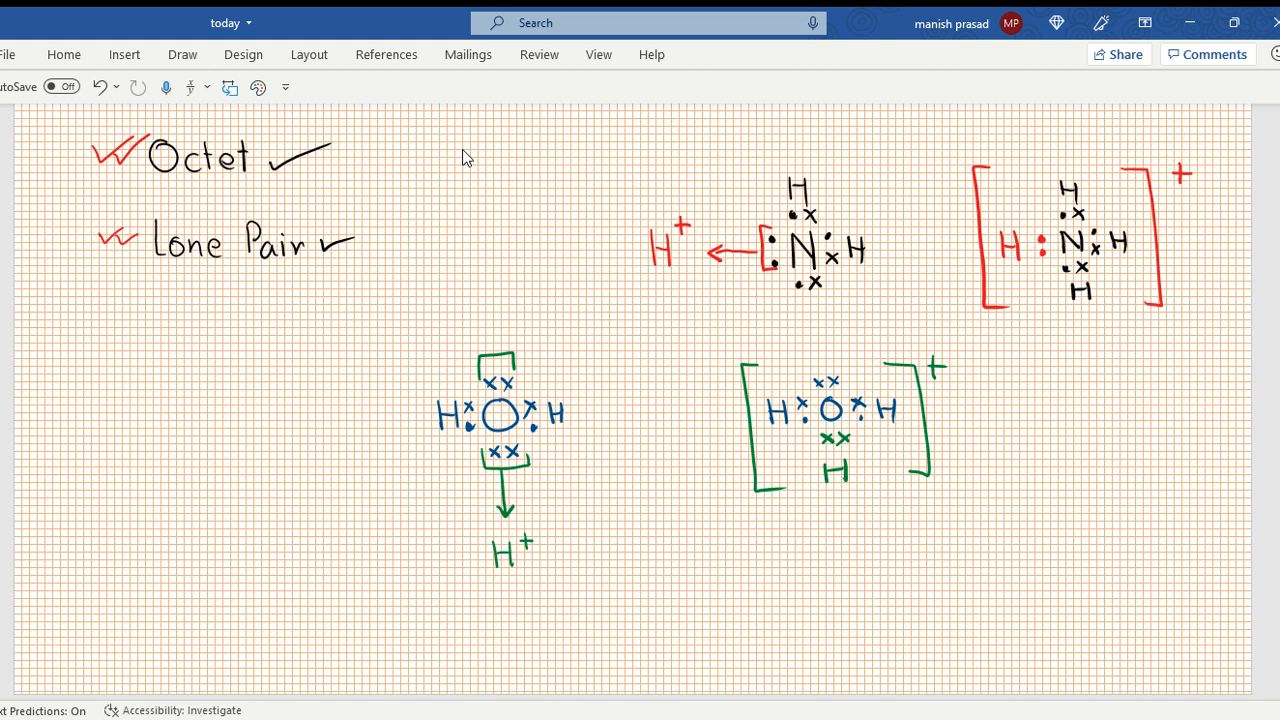
Handwrite the equation H2O + H+ → H3O+ at the left of the page.
mouse_move(72, 364)
mouse_down()
mouse_move(72, 388)
mouse_move(88, 388)
mouse_up()
mouse_move(72, 376)
mouse_down()
mouse_move(110, 406)
mouse_move(166, 382)
mouse_move(154, 398)
mouse_move(182, 394)
mouse_up()
drag(180, 380, 202, 392)
mouse_move(212, 360)
mouse_down()
mouse_move(214, 380)
mouse_move(222, 368)
mouse_move(266, 388)
mouse_move(258, 402)
mouse_move(308, 382)
mouse_up()
mouse_move(308, 368)
mouse_down()
mouse_move(322, 406)
mouse_move(374, 364)
mouse_up()
drag(366, 356, 366, 374)
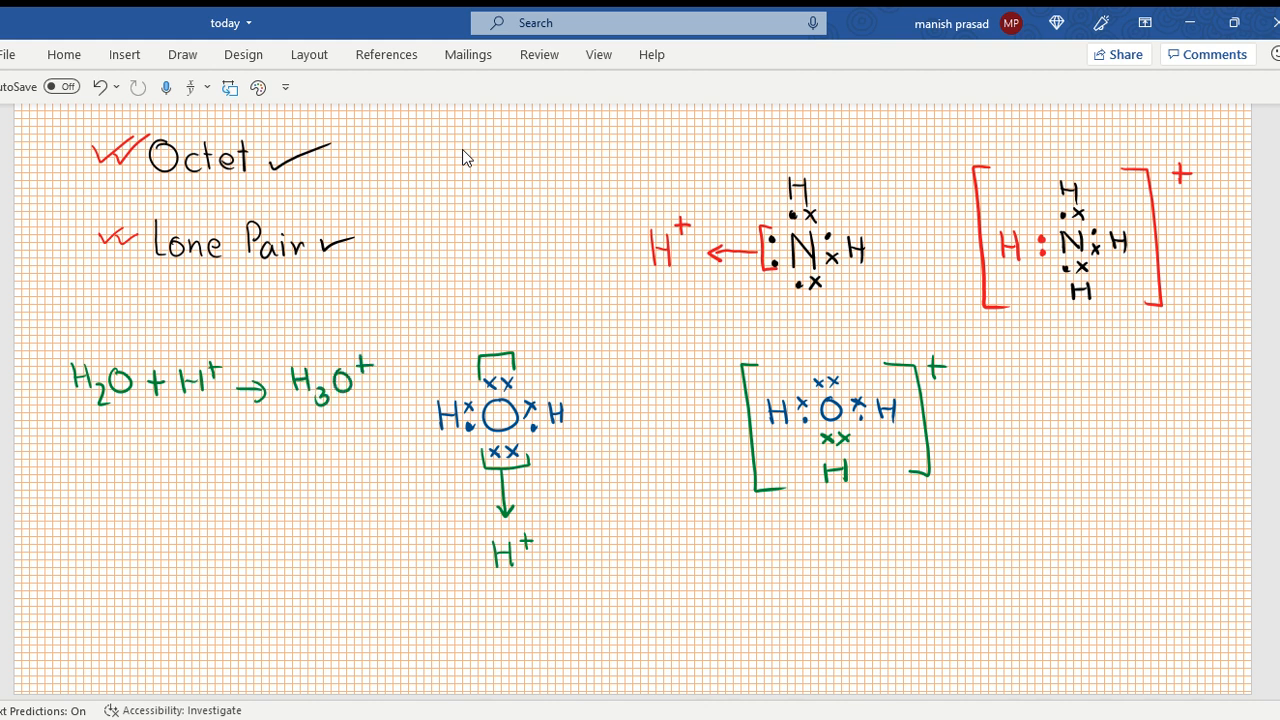
Handwrite the equation NH3 + H+ → NH4+ below it.
mouse_move(80, 438)
mouse_down()
mouse_move(82, 464)
mouse_move(100, 460)
mouse_up()
drag(100, 436, 108, 466)
drag(106, 452, 138, 476)
mouse_move(154, 444)
mouse_down()
mouse_move(154, 464)
mouse_move(178, 460)
mouse_up()
mouse_move(196, 438)
mouse_down()
mouse_move(196, 460)
mouse_move(212, 438)
mouse_move(268, 447)
mouse_move(262, 456)
mouse_up()
mouse_move(292, 430)
mouse_down()
mouse_move(292, 452)
mouse_move(310, 446)
mouse_up()
mouse_move(312, 430)
mouse_down()
mouse_move(312, 456)
mouse_move(340, 442)
mouse_up()
mouse_move(342, 432)
mouse_down()
mouse_move(342, 454)
mouse_move(360, 466)
mouse_move(364, 436)
mouse_up()
drag(356, 427, 378, 427)
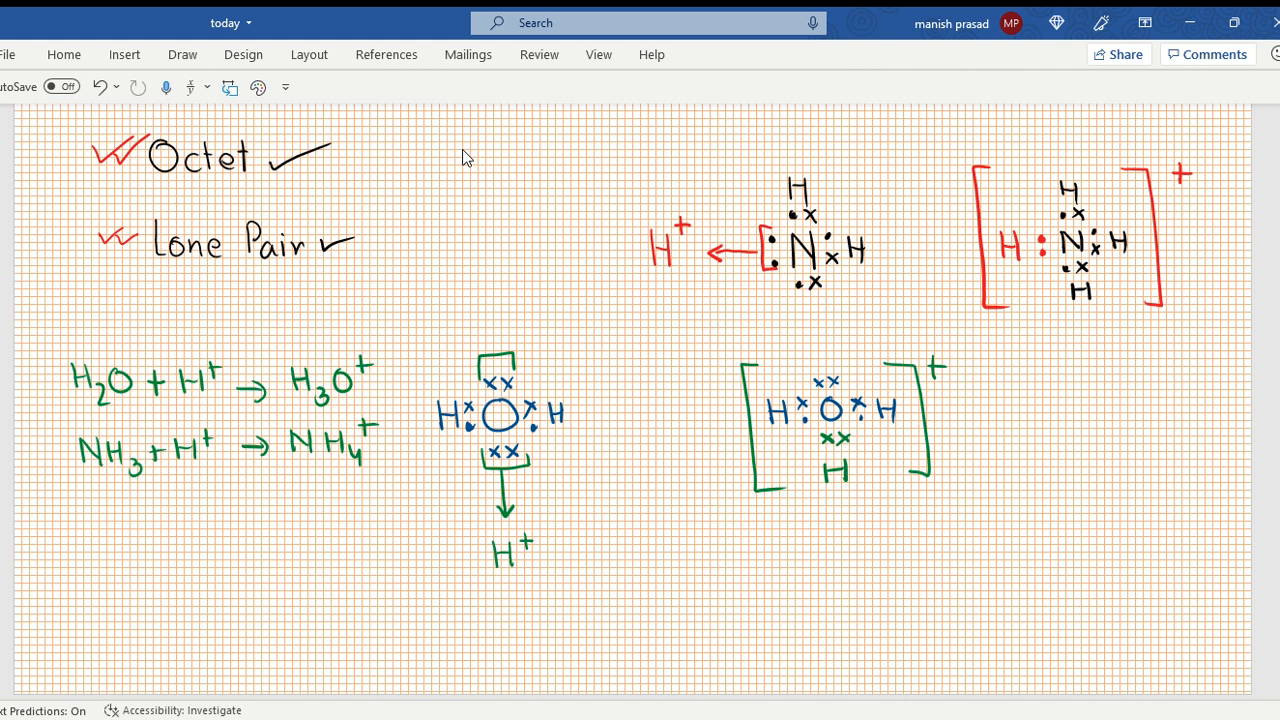
scroll(462, 156, down, 5)
scroll(462, 156, down, 2)
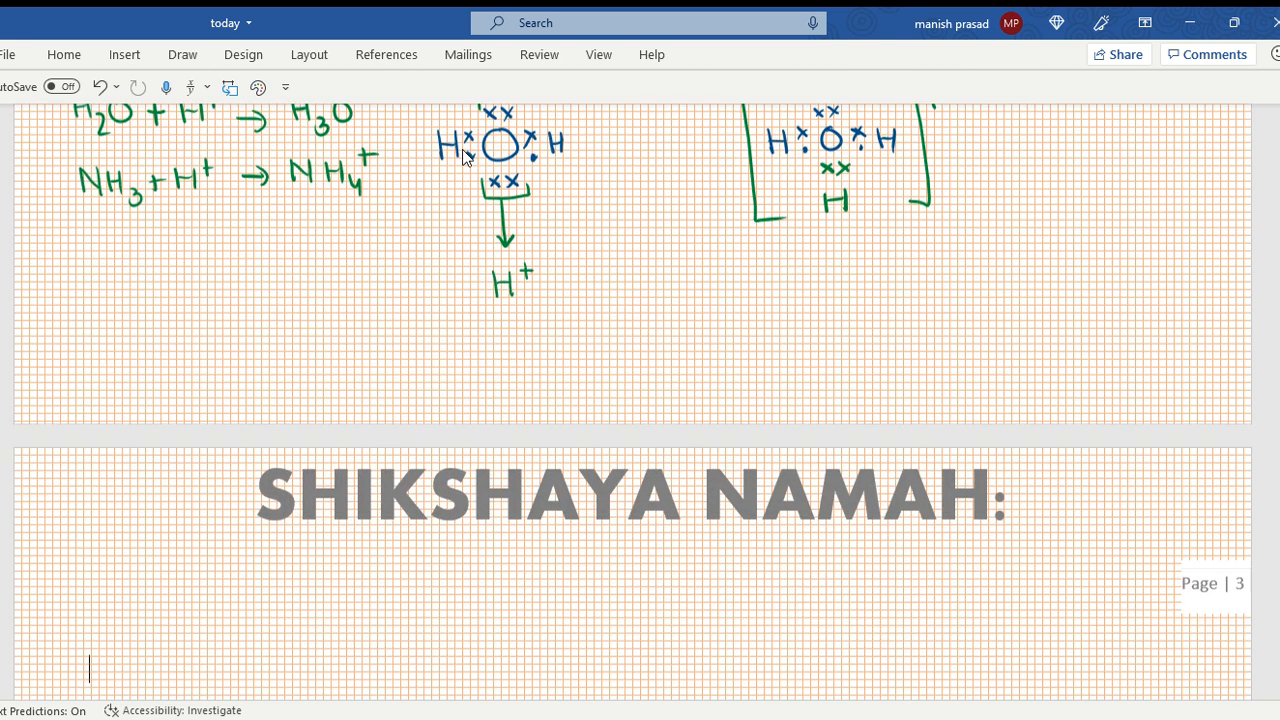
scroll(462, 156, down, 3)
scroll(462, 156, down, 2)
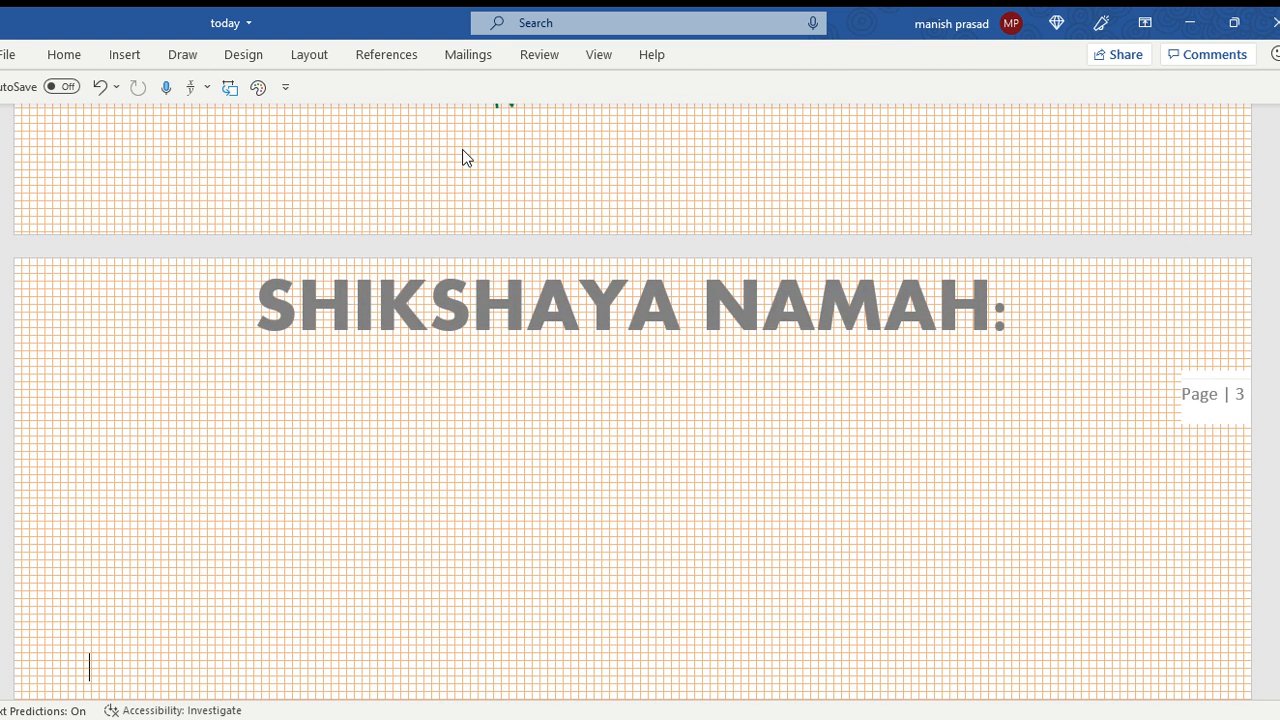
scroll(462, 156, down, 2)
scroll(462, 156, down, 2)
scroll(462, 149, down, 2)
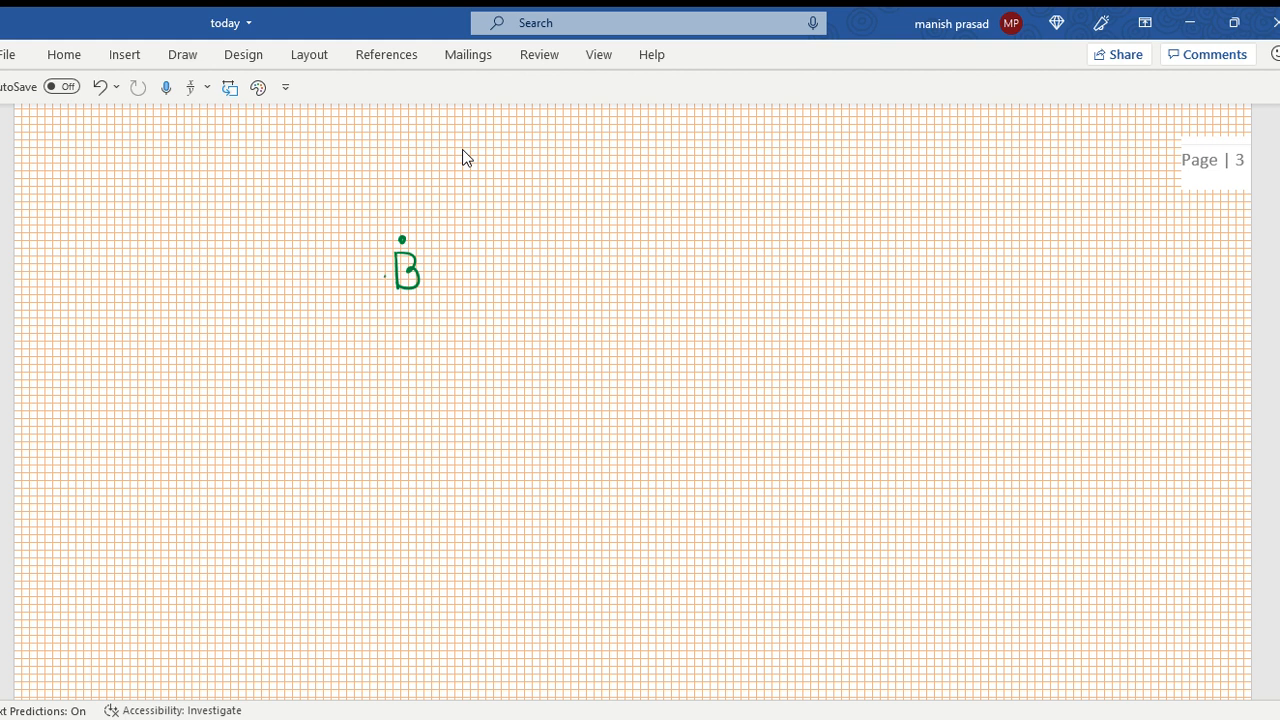
Draw red fluorines and crosses around boron, black N with dots, and blue hydrogens for BF3 and NH3.
click(258, 88)
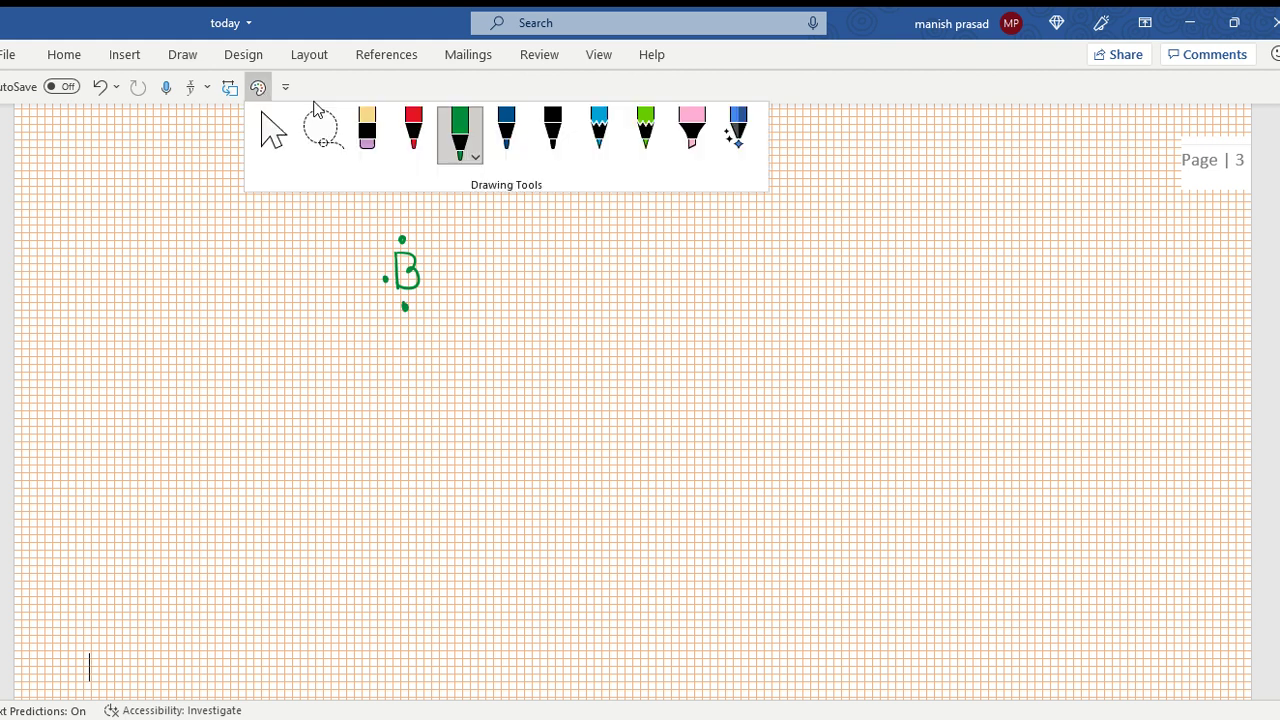
click(414, 130)
mouse_move(375, 251)
mouse_down()
mouse_move(387, 263)
mouse_move(342, 254)
mouse_move(355, 256)
mouse_up()
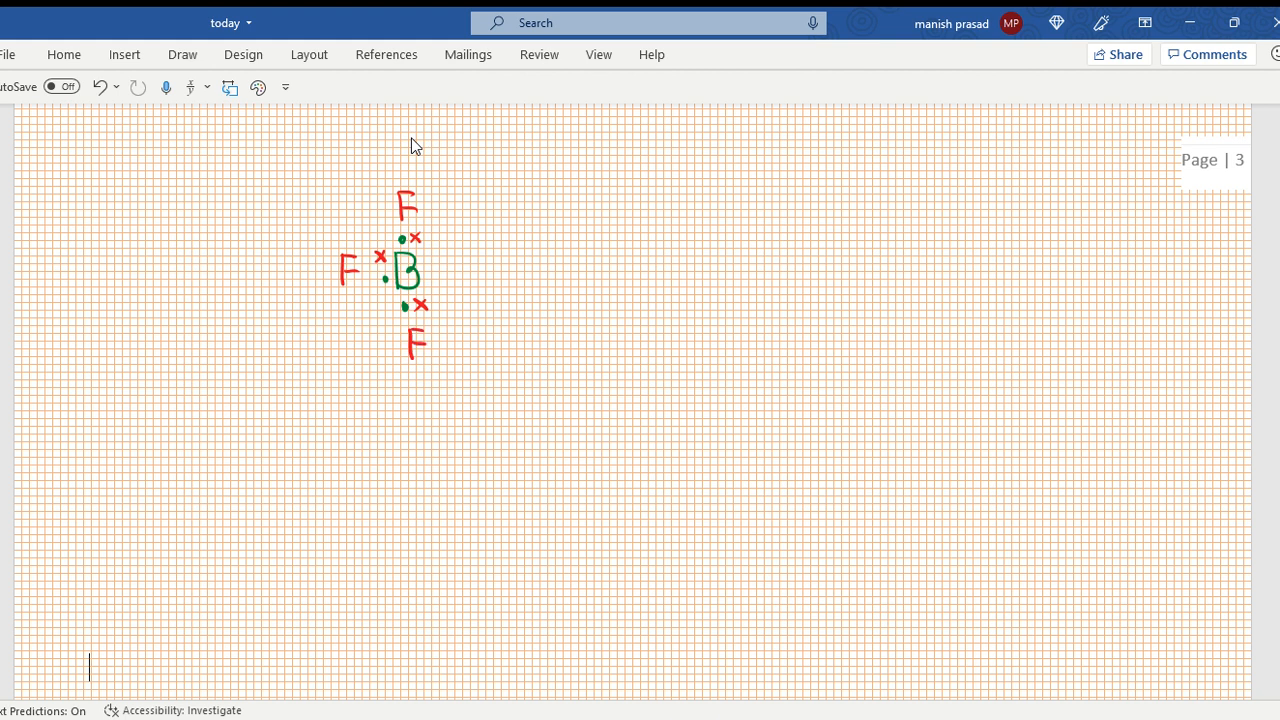
click(258, 87)
click(553, 130)
click(258, 88)
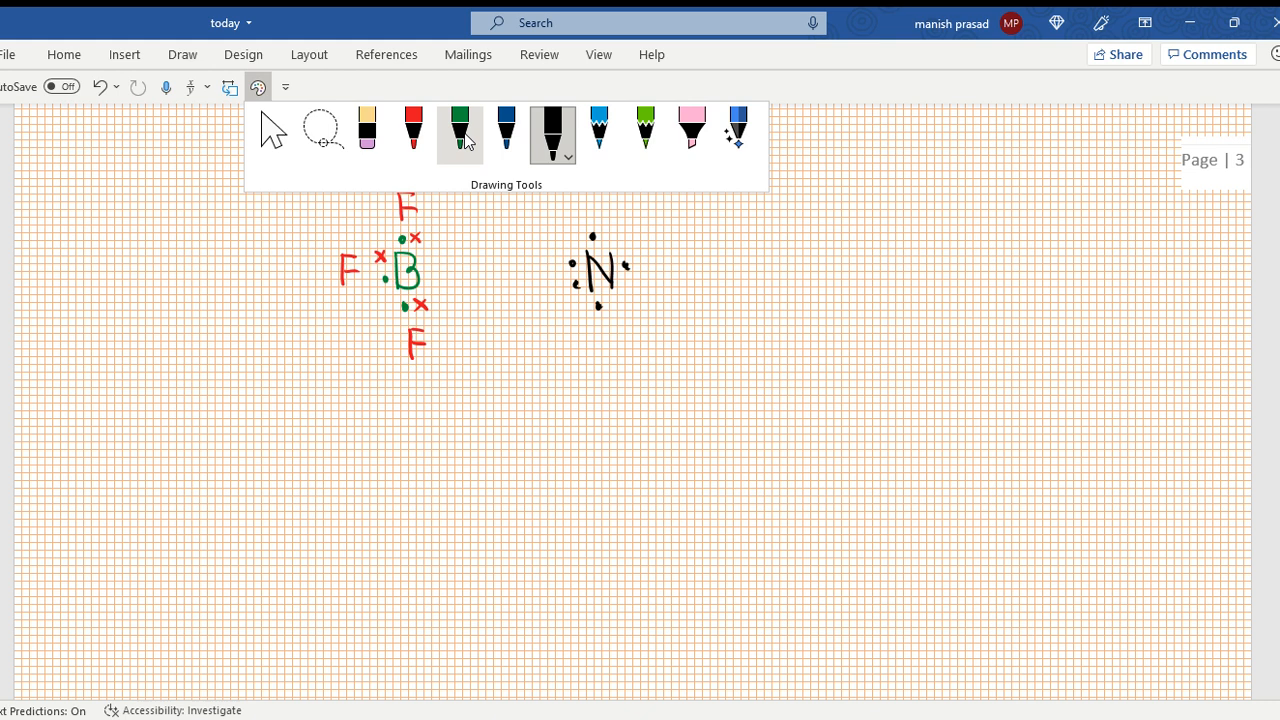
click(506, 130)
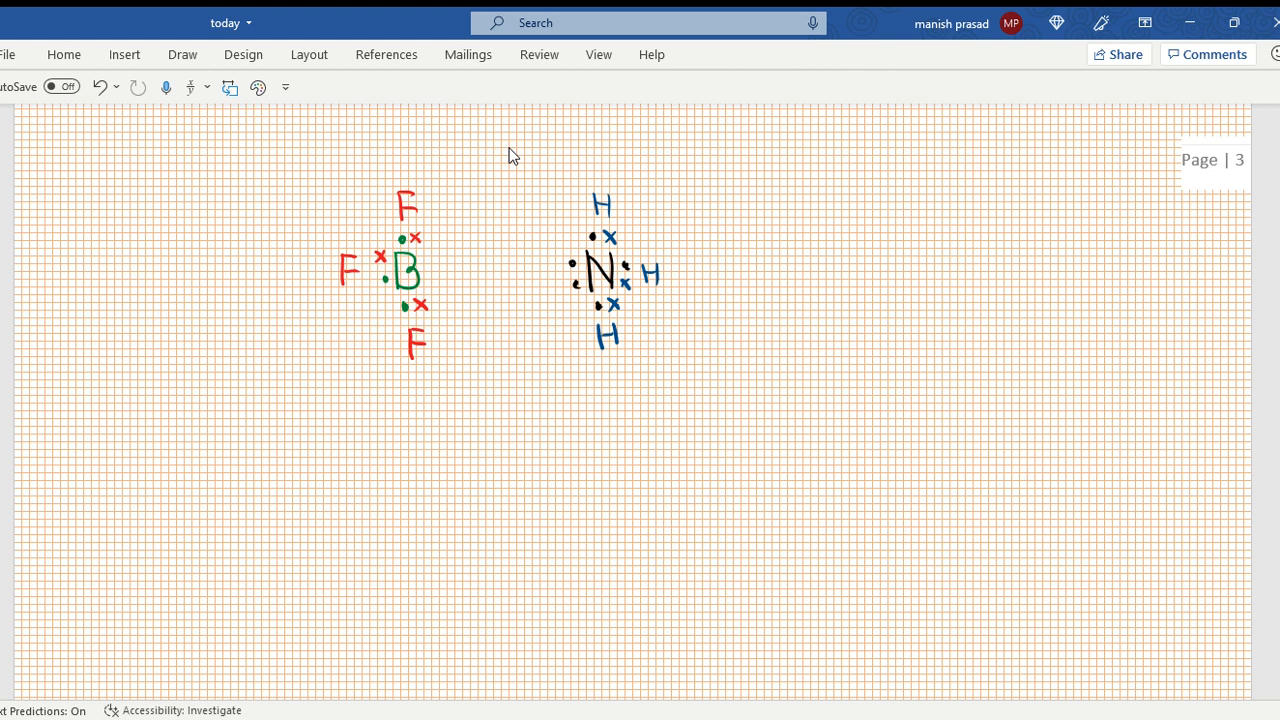
In red ink, bracket nitrogen's lone pair, draw an arrow to boron, and start a red B further right.
click(259, 86)
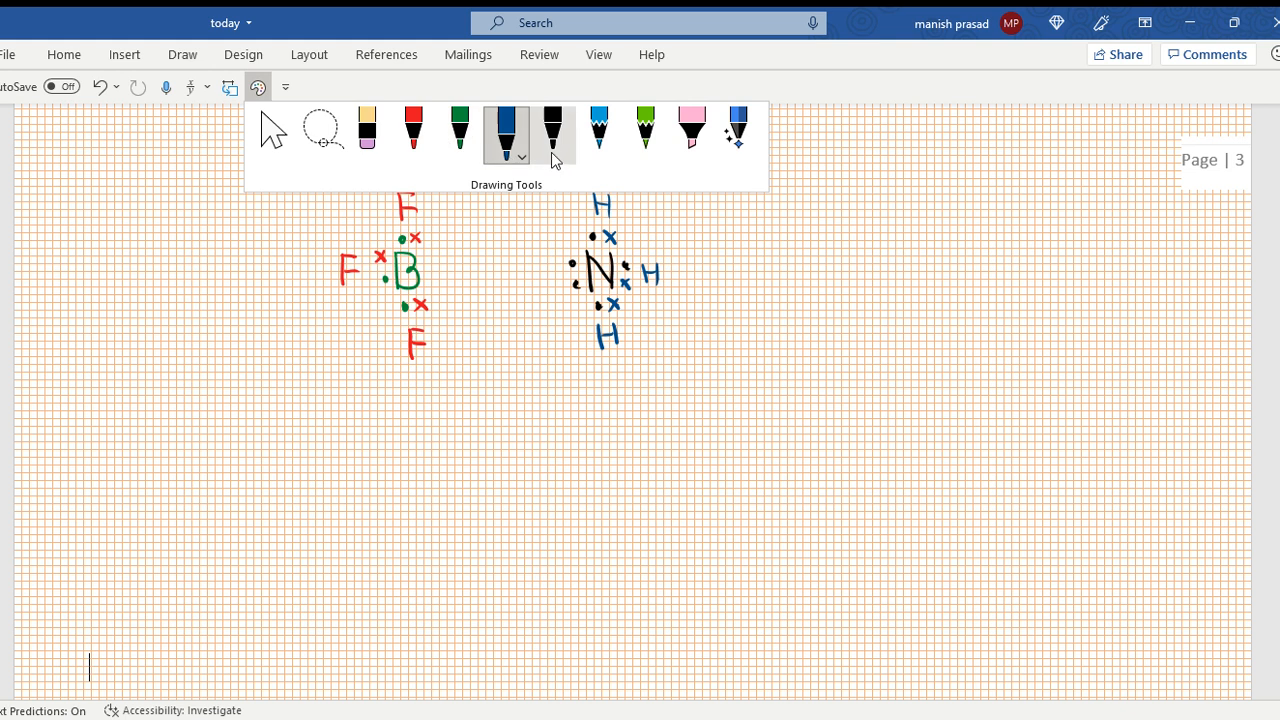
click(413, 130)
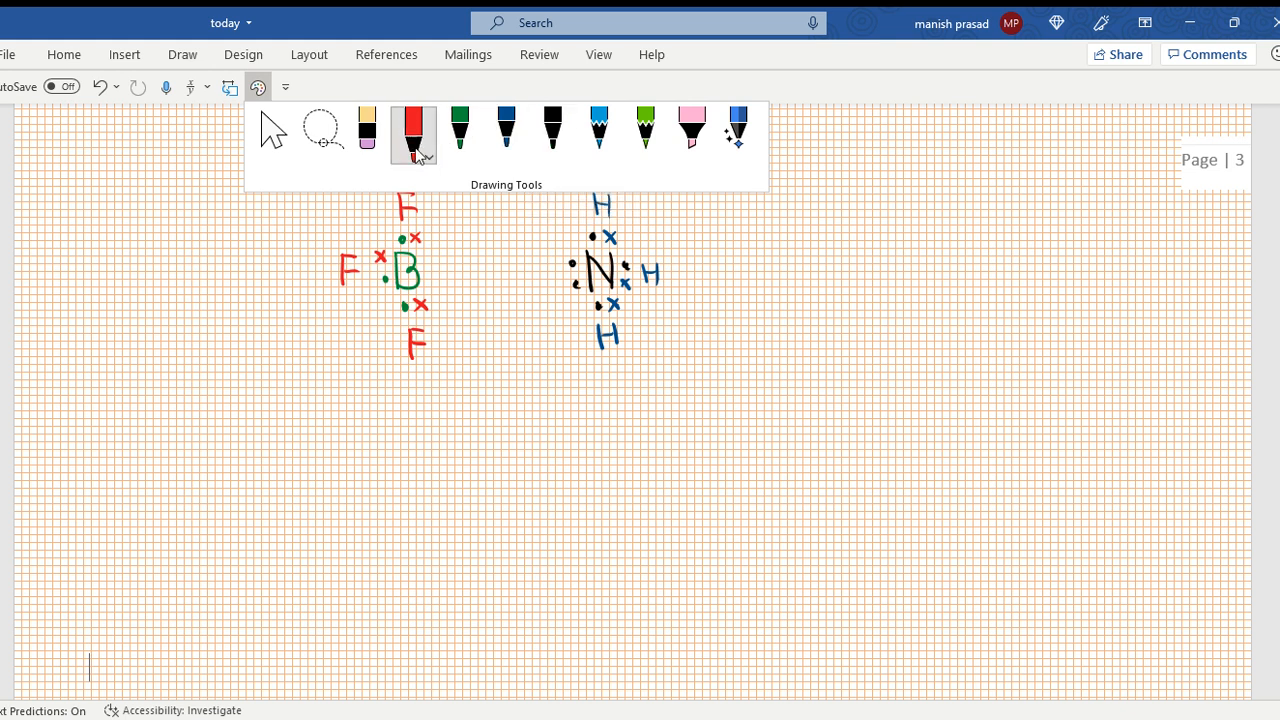
drag(570, 250, 566, 292)
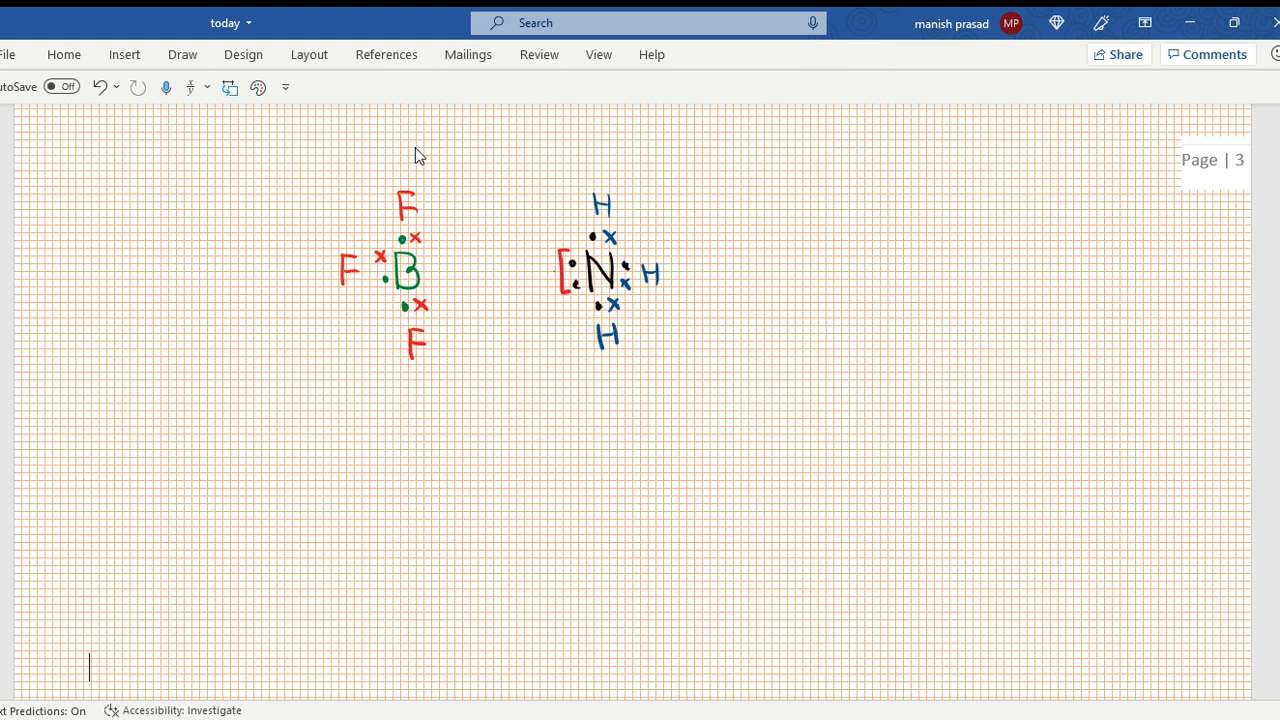
mouse_move(556, 272)
mouse_down()
mouse_move(458, 274)
mouse_move(466, 284)
mouse_up()
drag(866, 250, 870, 283)
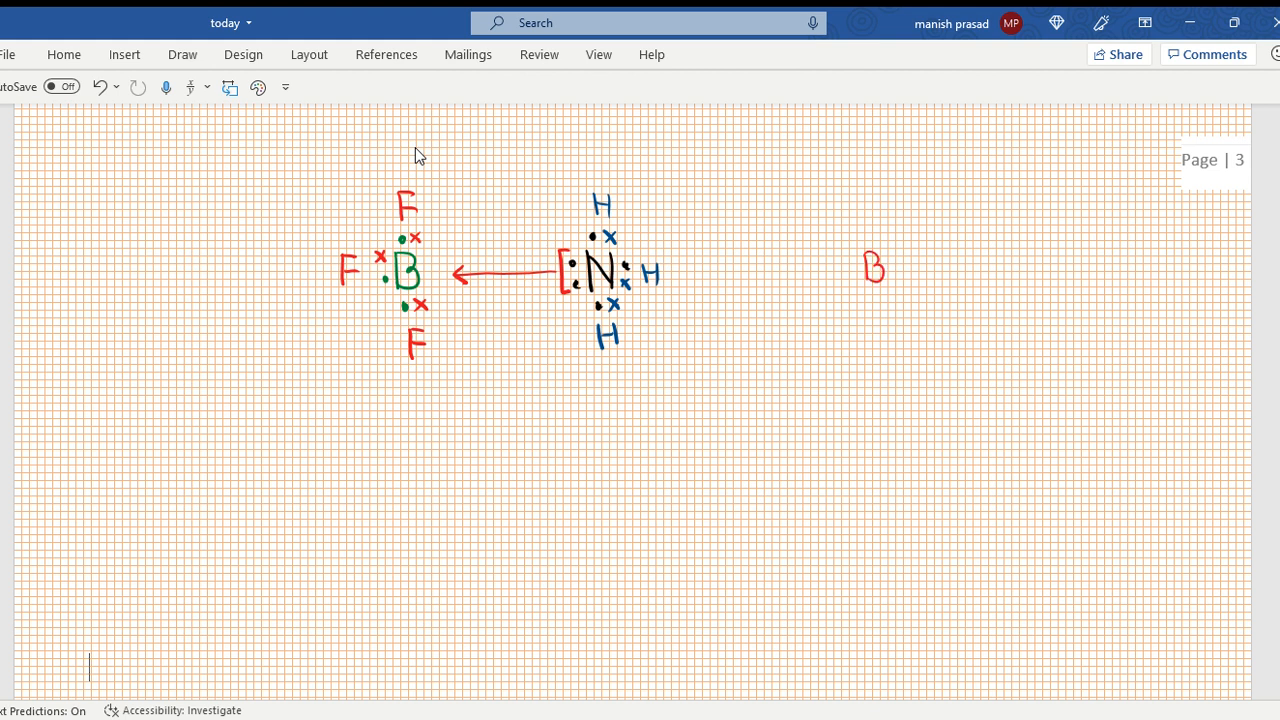
In red ink, add three line-bonded F's above, left of and below the right-hand B.
drag(866, 222, 866, 243)
drag(859, 190, 859, 209)
drag(858, 190, 871, 200)
mouse_move(830, 265)
mouse_down()
mouse_move(850, 265)
mouse_move(801, 279)
mouse_move(815, 256)
mouse_up()
drag(801, 266, 813, 266)
mouse_move(875, 297)
mouse_down()
mouse_move(873, 361)
mouse_move(887, 349)
mouse_up()
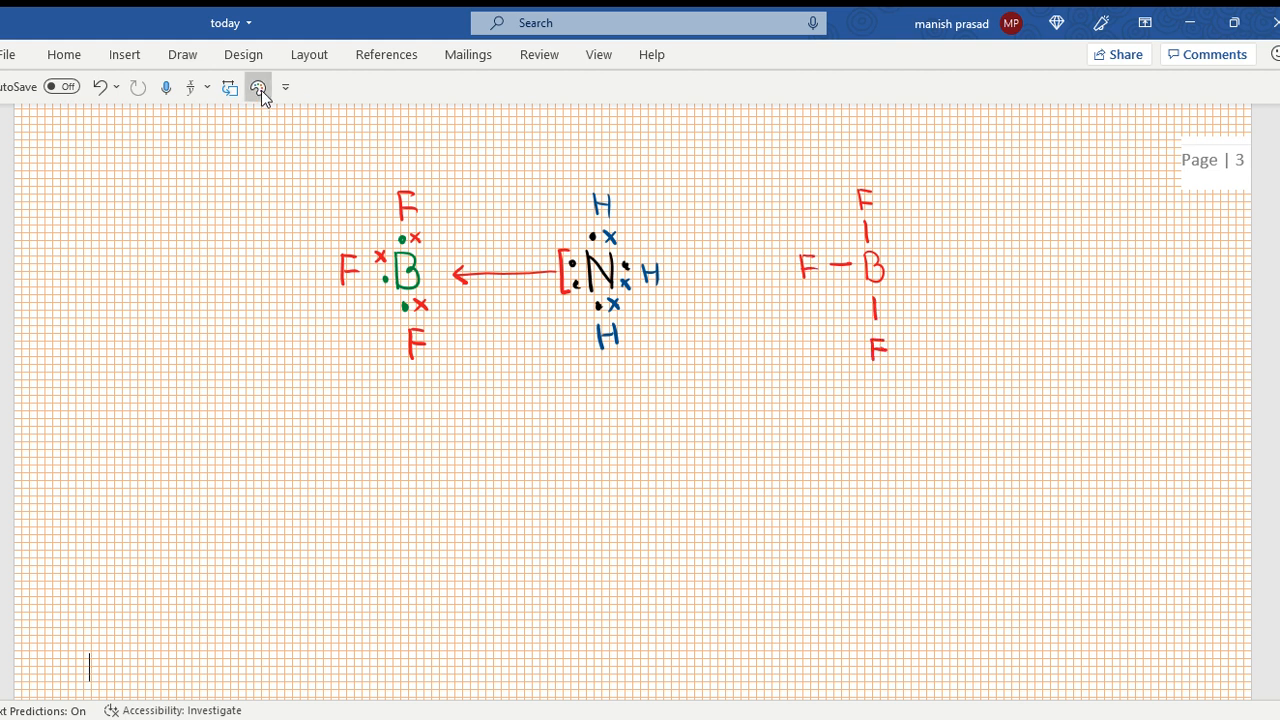
In green ink, draw N with three line-bonded H's beside the BF3.
click(259, 88)
click(460, 128)
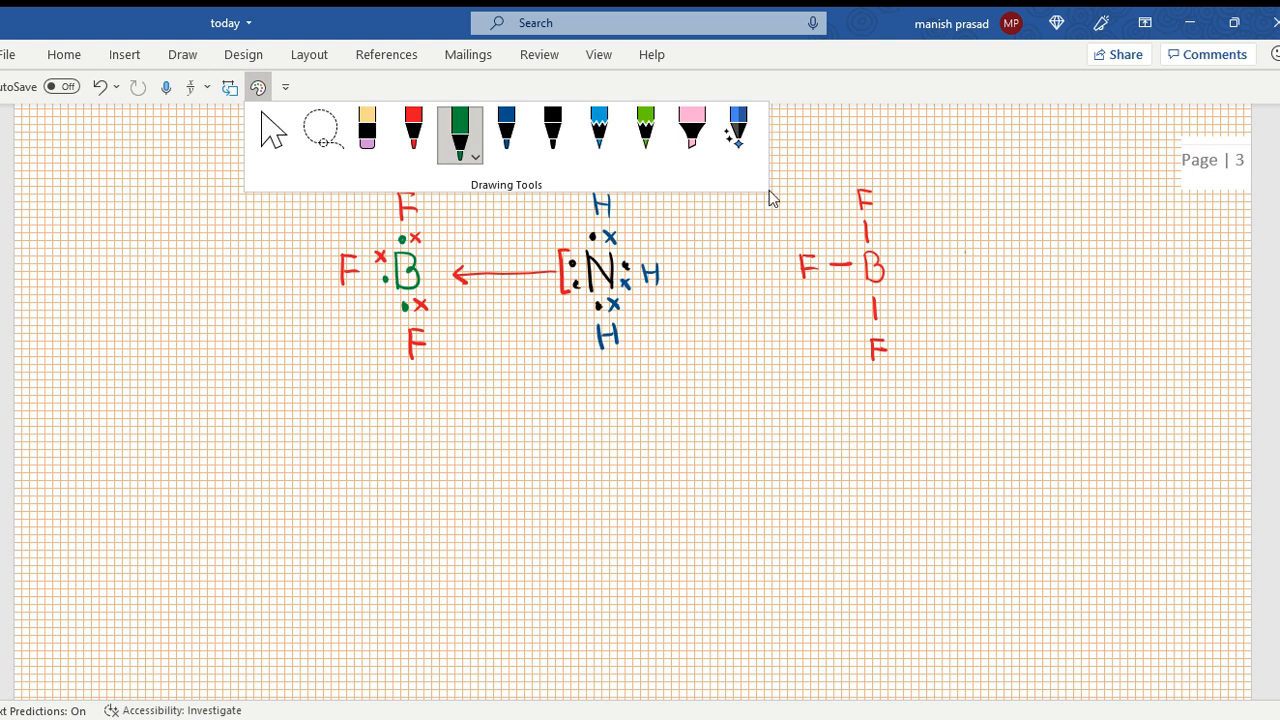
mouse_move(965, 276)
mouse_down()
mouse_move(965, 252)
mouse_move(985, 272)
mouse_move(984, 250)
mouse_up()
drag(968, 218, 968, 238)
mouse_move(963, 194)
mouse_down()
mouse_move(963, 212)
mouse_move(978, 204)
mouse_up()
drag(992, 259, 1030, 274)
mouse_move(1014, 262)
mouse_down()
mouse_move(1030, 262)
mouse_move(983, 316)
mouse_move(982, 356)
mouse_move(996, 340)
mouse_up()
drag(995, 330, 995, 356)
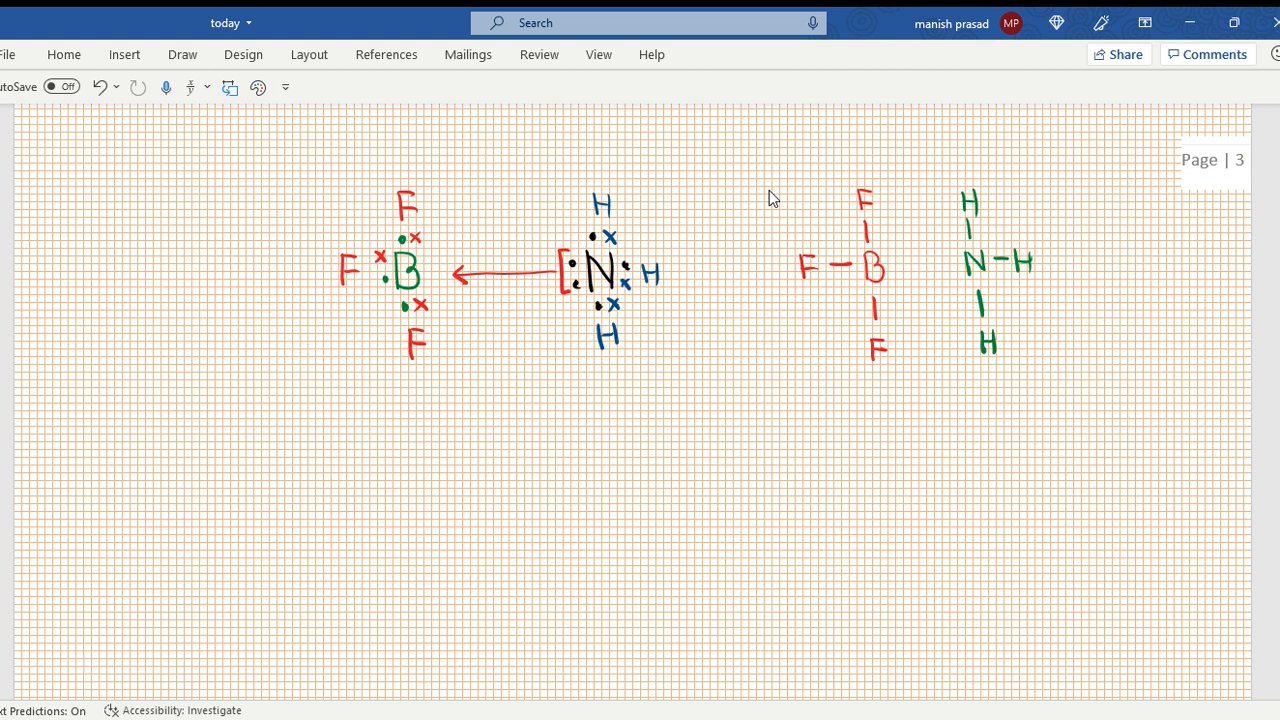
In dark blue ink, draw an arrow from nitrogen to boron.
click(258, 87)
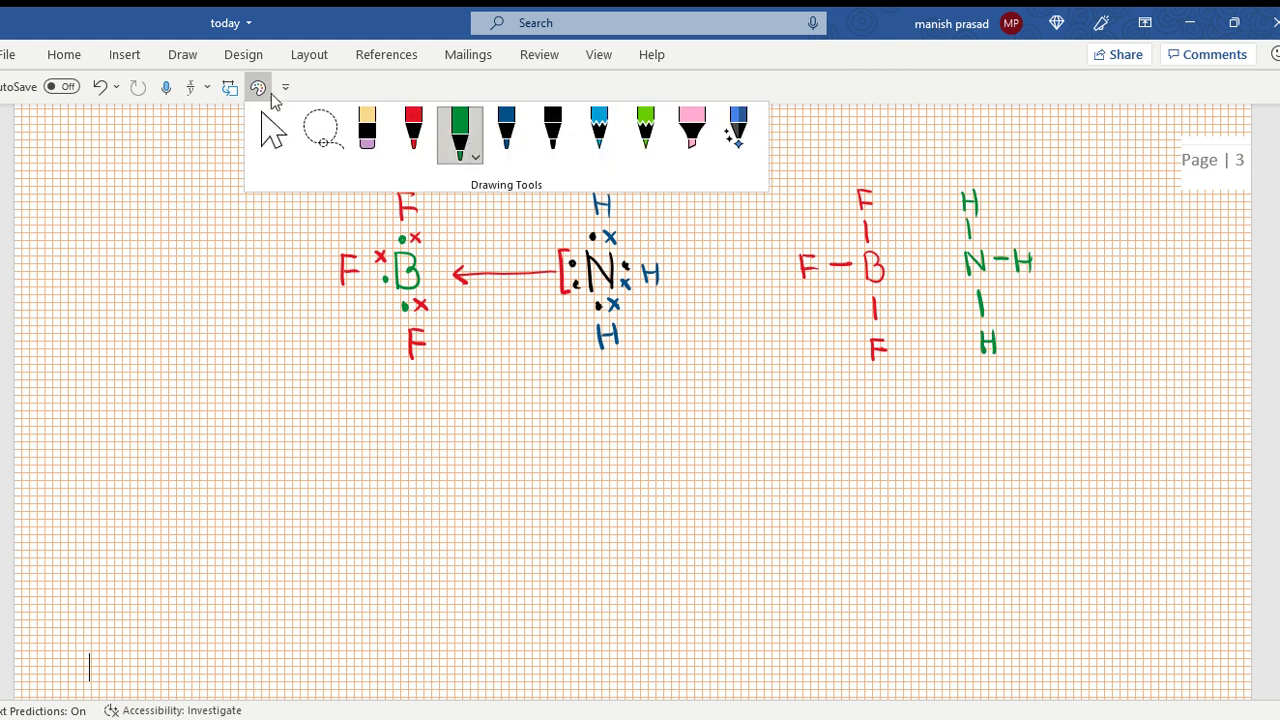
click(508, 140)
mouse_move(954, 267)
mouse_down()
mouse_move(906, 267)
mouse_move(919, 279)
mouse_up()
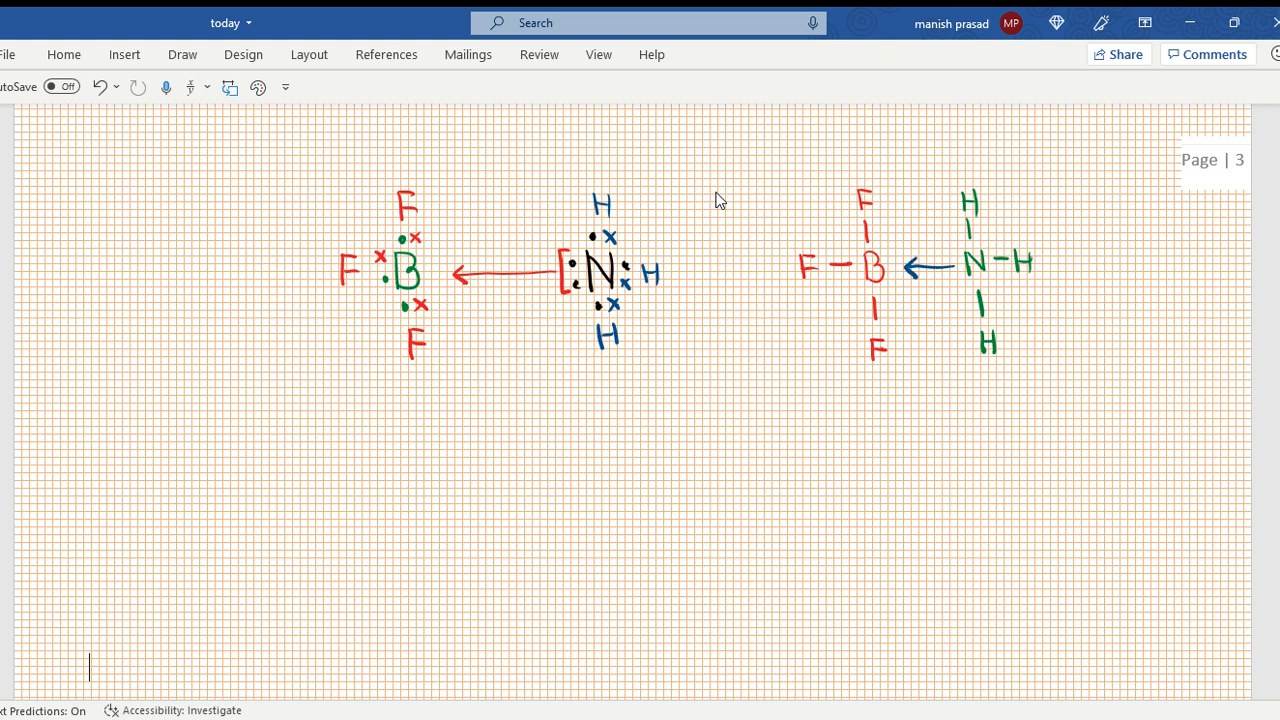